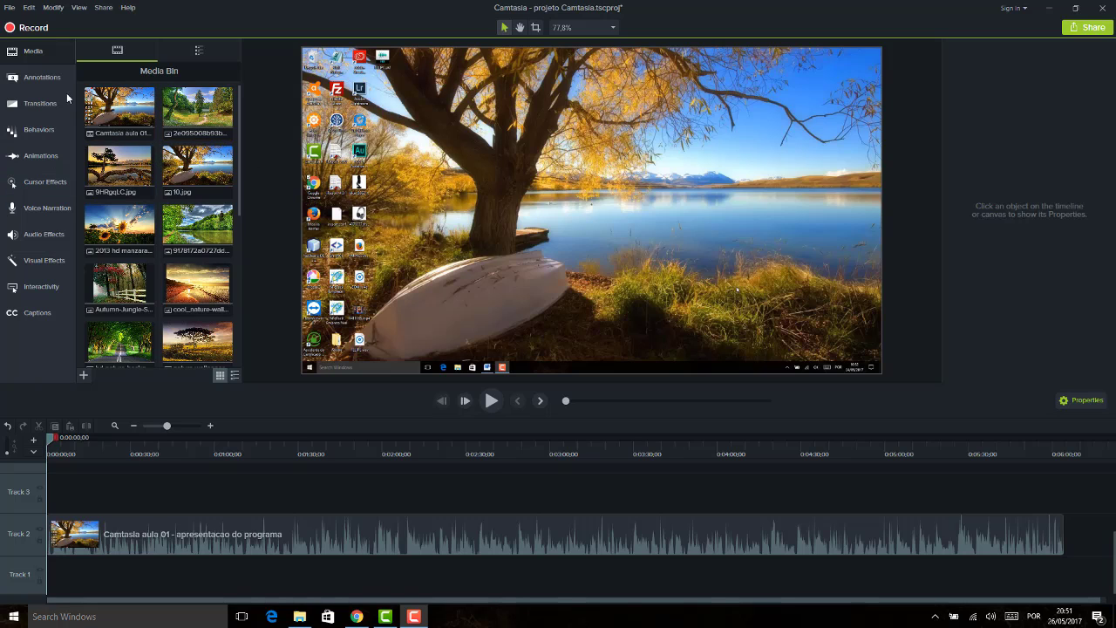
- Look through the callout, shape and Blur & Highlight annotations and the visual effects for the Interactive Hotspot
click(43, 78)
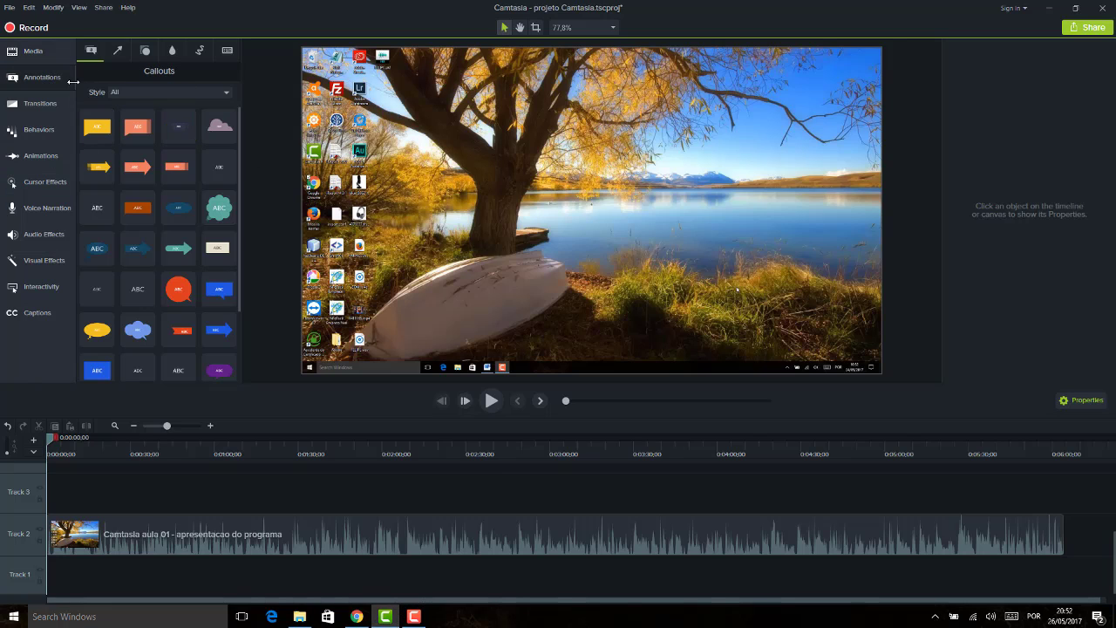
click(119, 51)
click(145, 52)
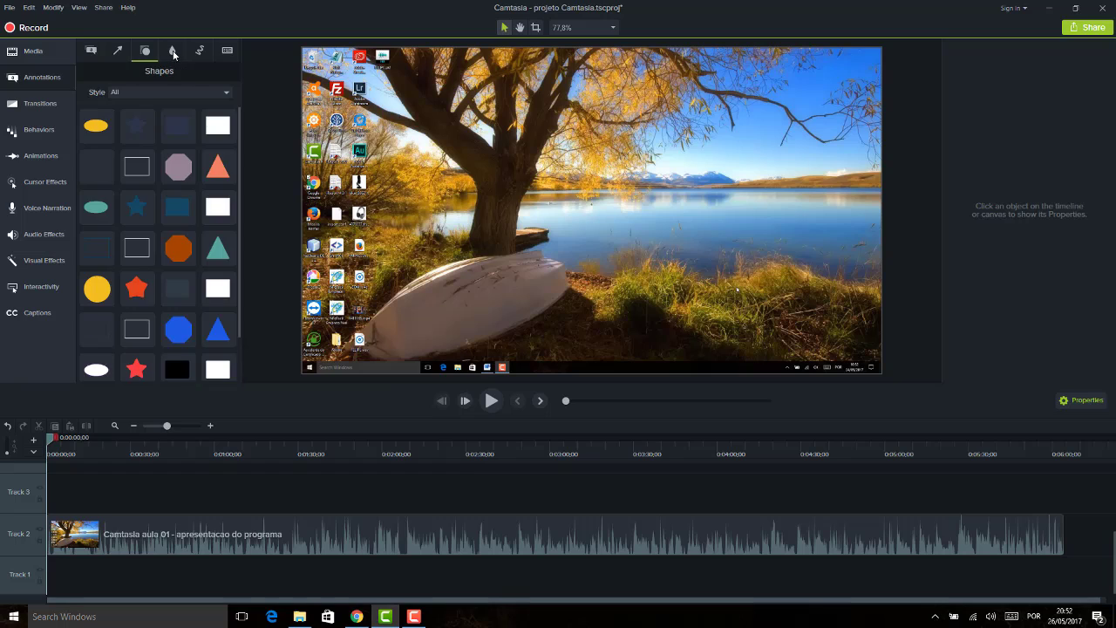
click(174, 52)
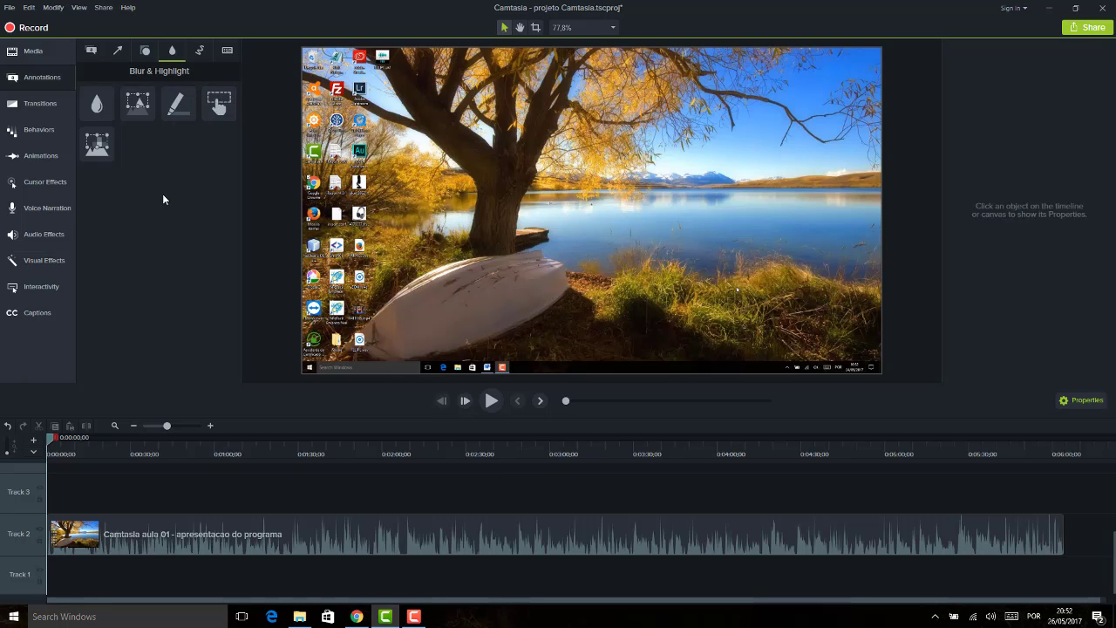
click(34, 259)
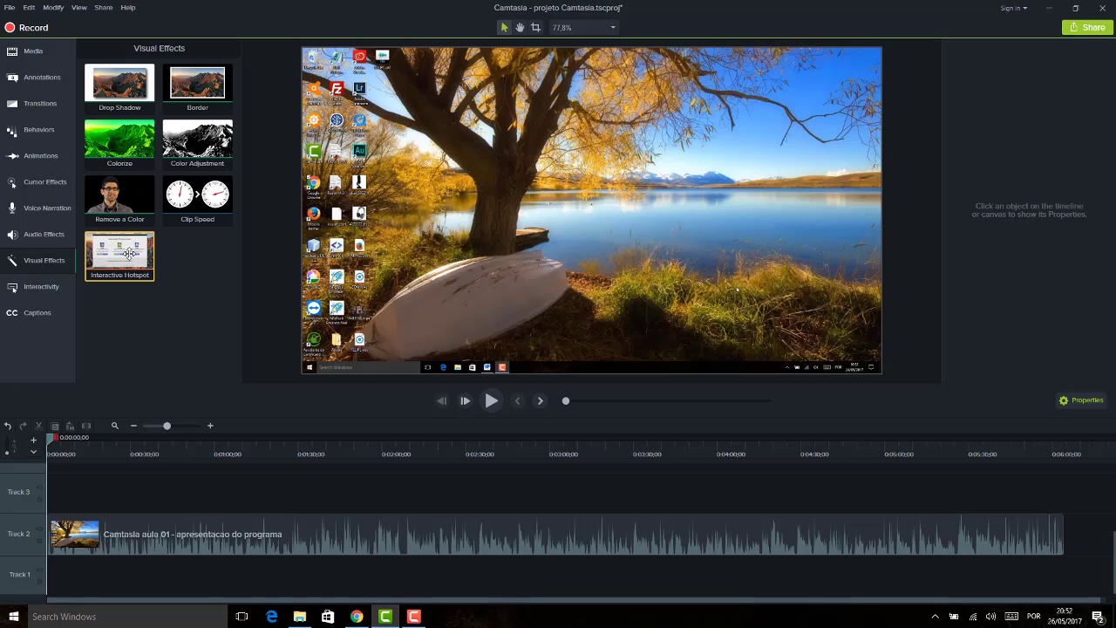
- Try a beige text rectangle callout and a teal thought bubble callout on the canvas, and delete both
click(43, 76)
click(91, 49)
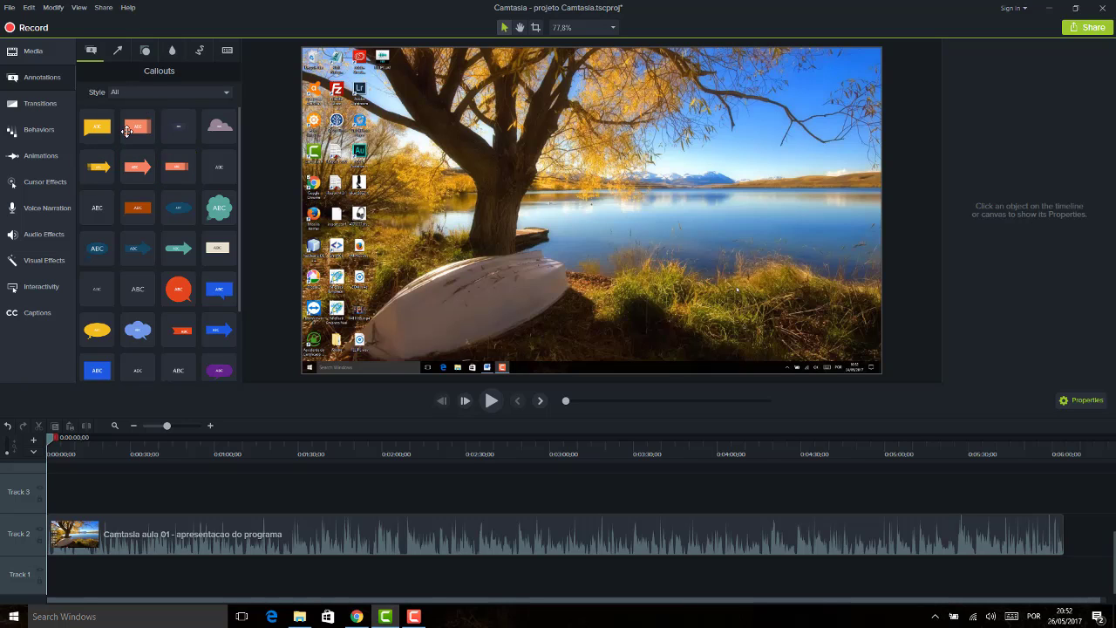
drag(218, 248, 728, 263)
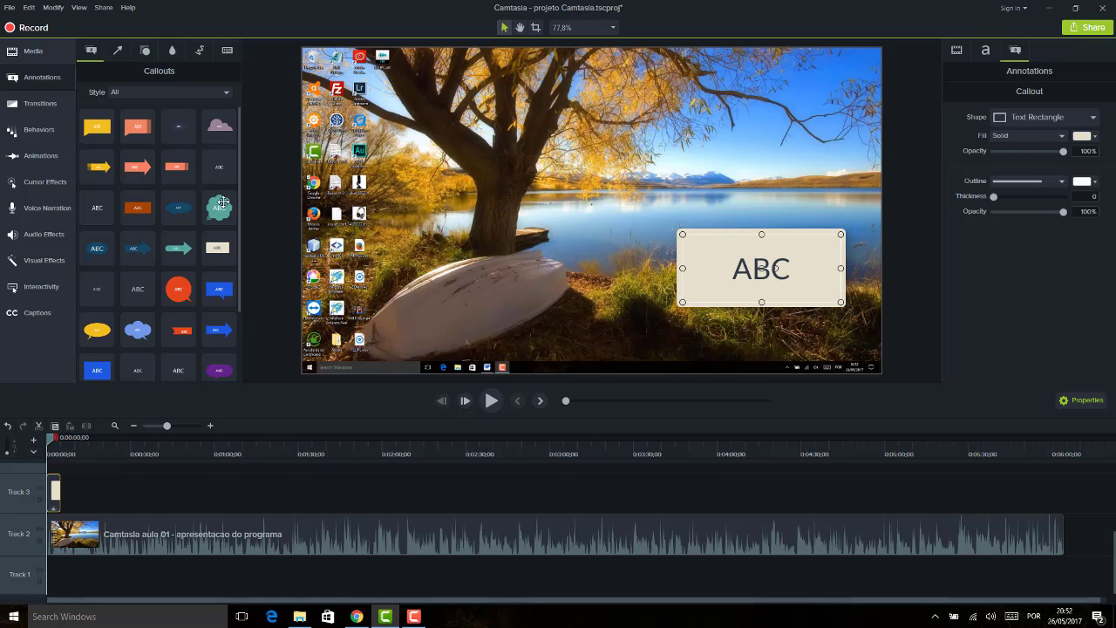
drag(219, 207, 749, 123)
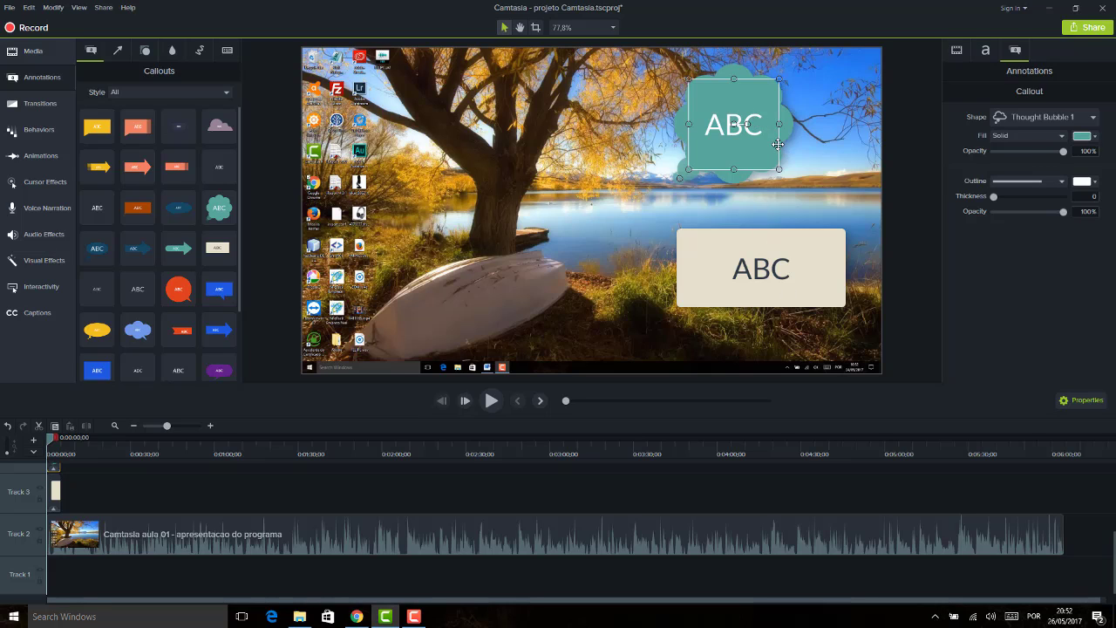
key(Delete)
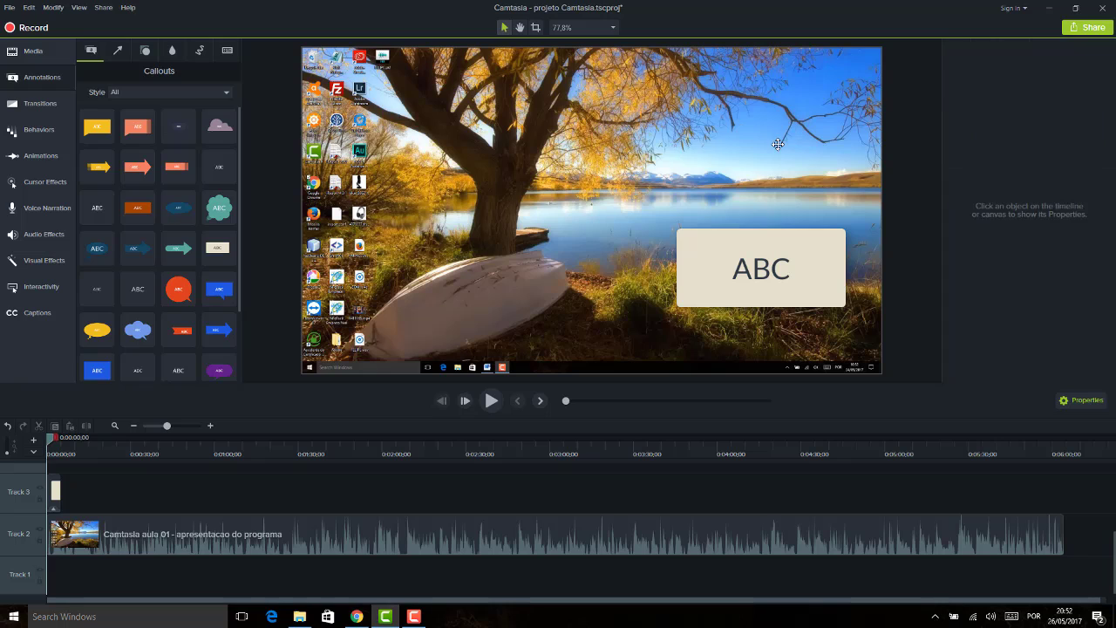
click(838, 238)
key(Delete)
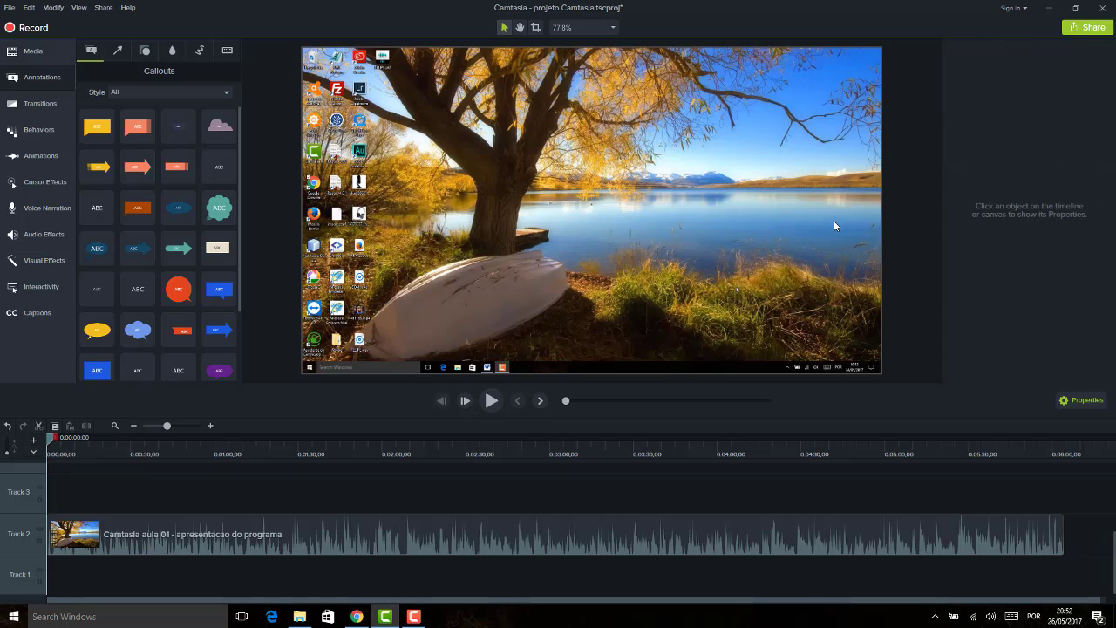
- Trim the Track 2 clip to a segment about 30 seconds long from the 0:02:07 point, placed at the timeline's start
click(172, 51)
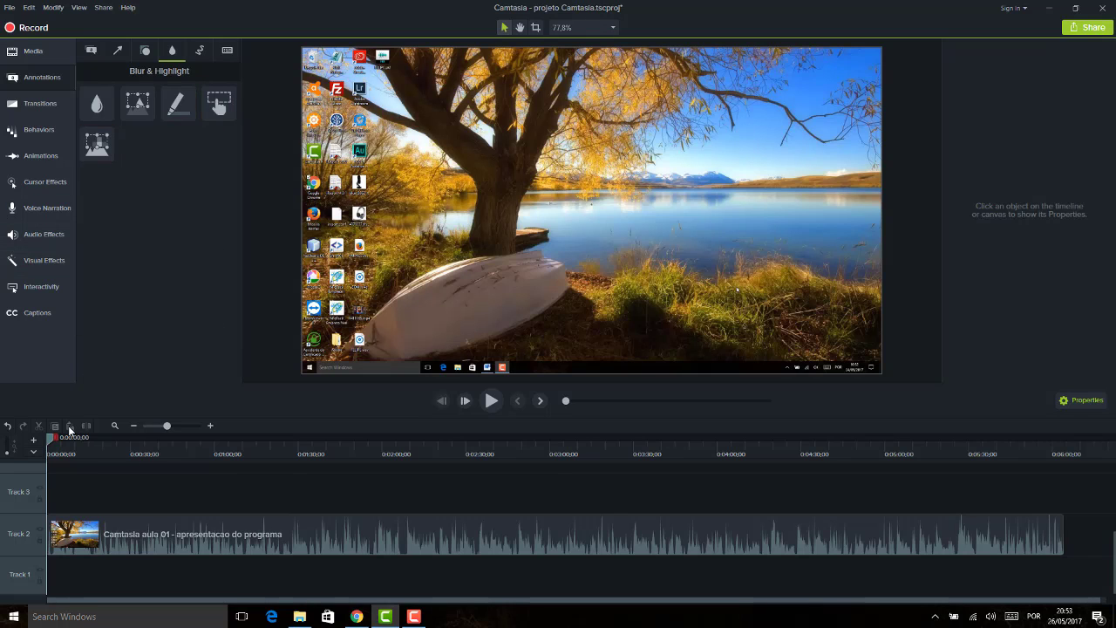
drag(69, 448, 403, 430)
click(49, 533)
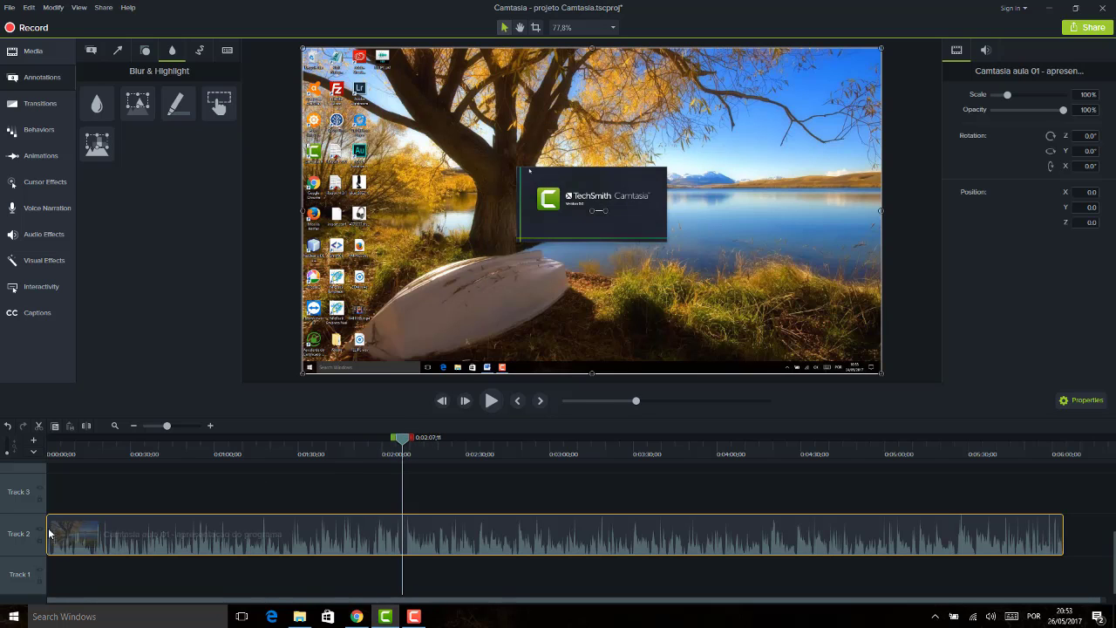
drag(106, 515, 403, 541)
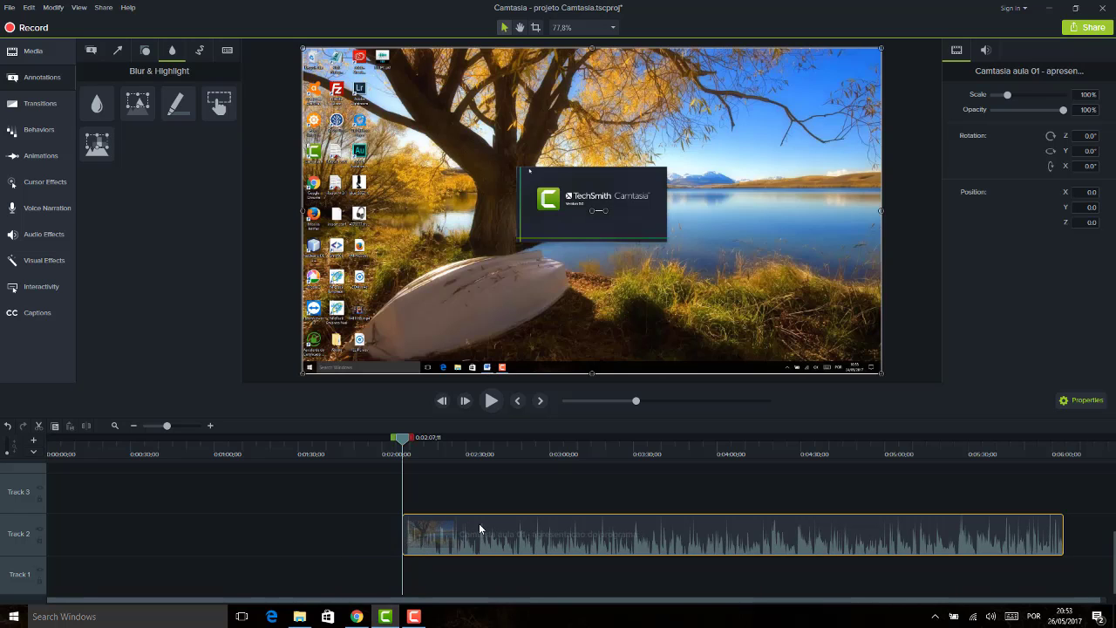
drag(481, 529, 47, 547)
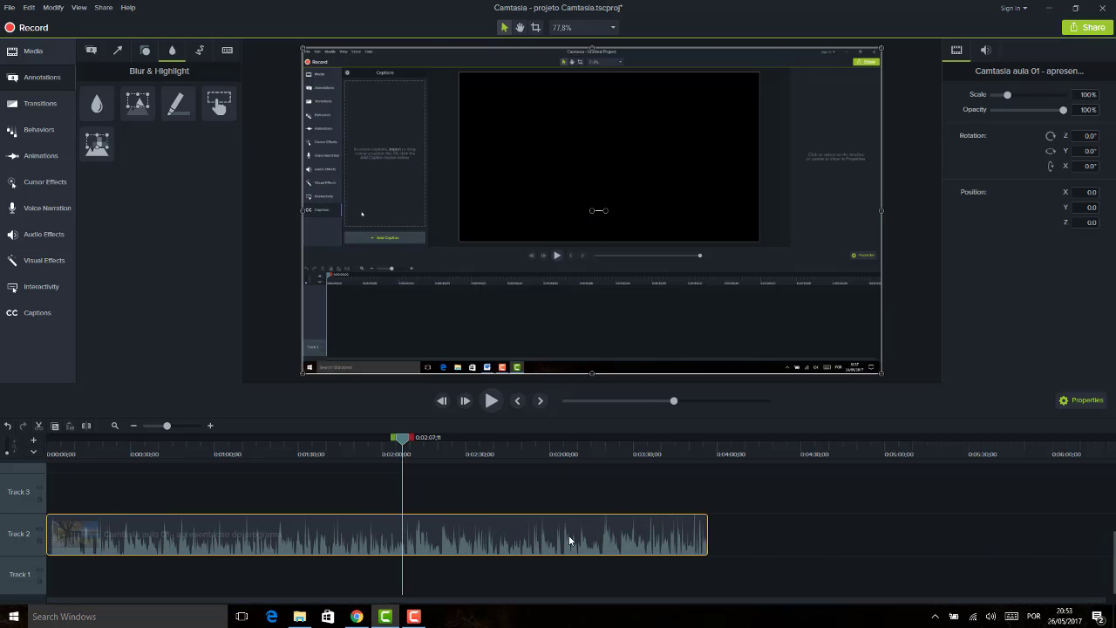
drag(707, 523, 130, 538)
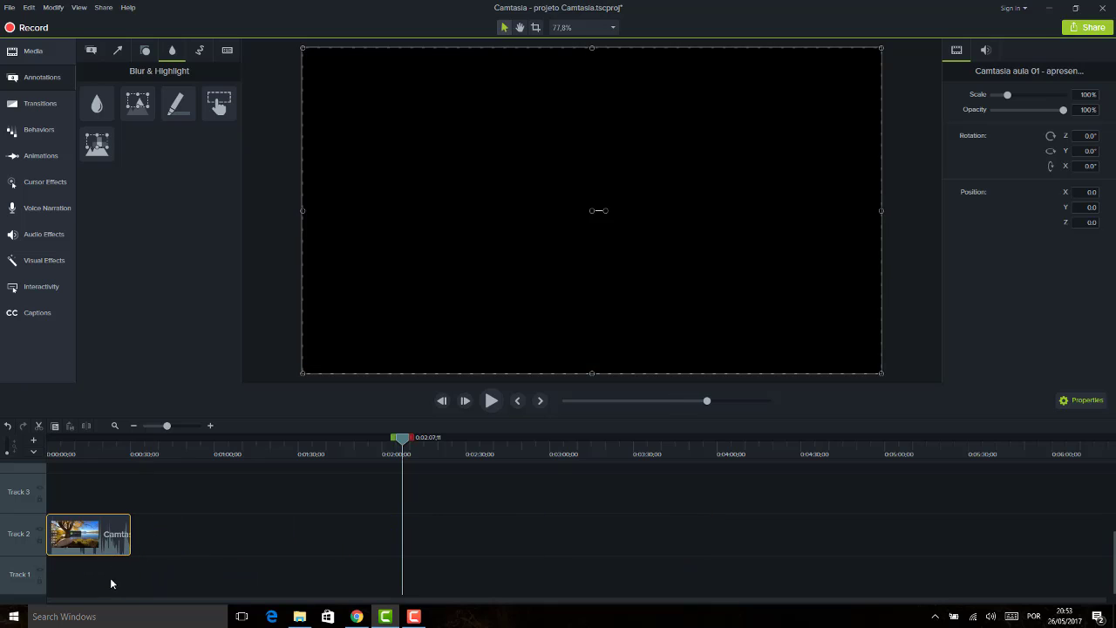
- Try an Interactive Hotspot on Track 3 at about 0:00:17, positioned in the video's lower right, and delete it
click(51, 455)
drag(49, 438, 97, 443)
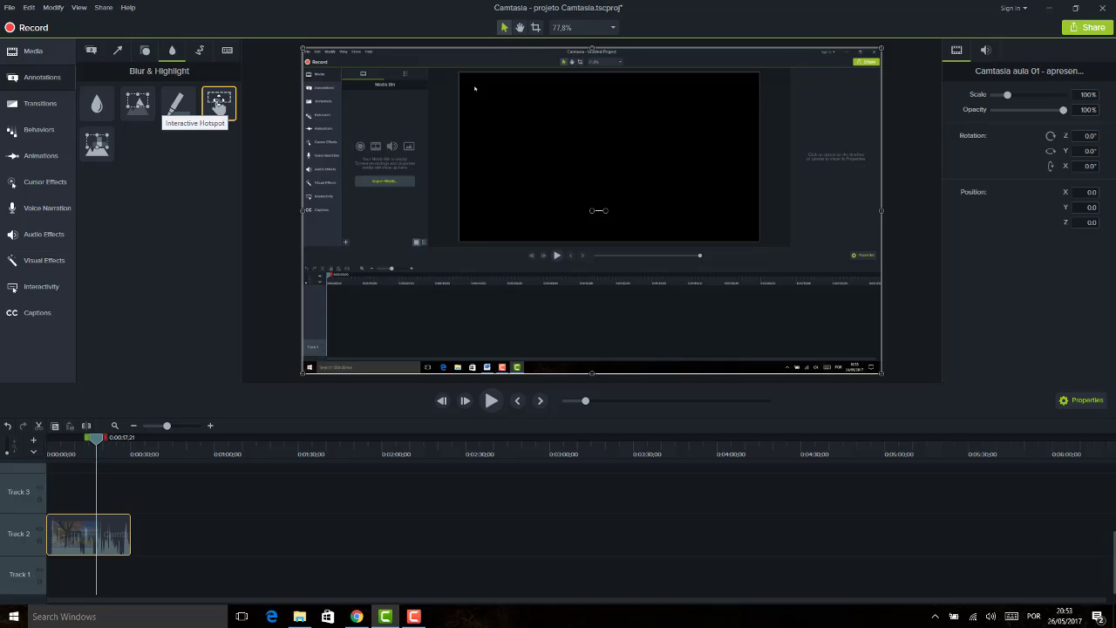
drag(218, 101, 95, 494)
drag(520, 303, 767, 299)
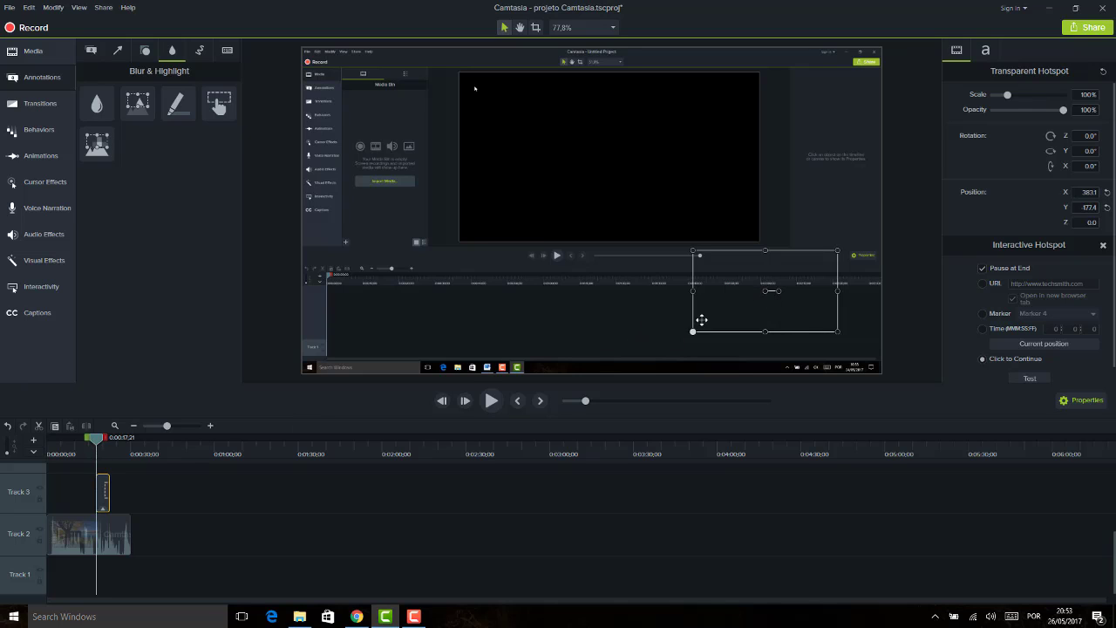
key(Delete)
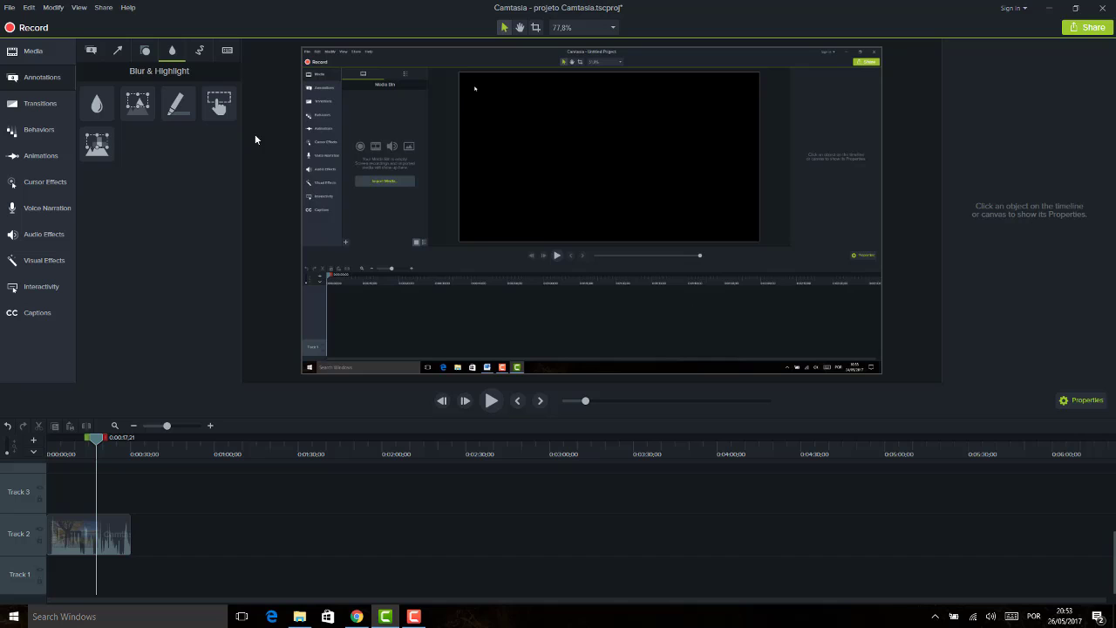
- Add an Interactive Hotspot to Track 3 near the clip's start and position it in the video's lower right, about X 406, Y -181
drag(219, 103, 58, 503)
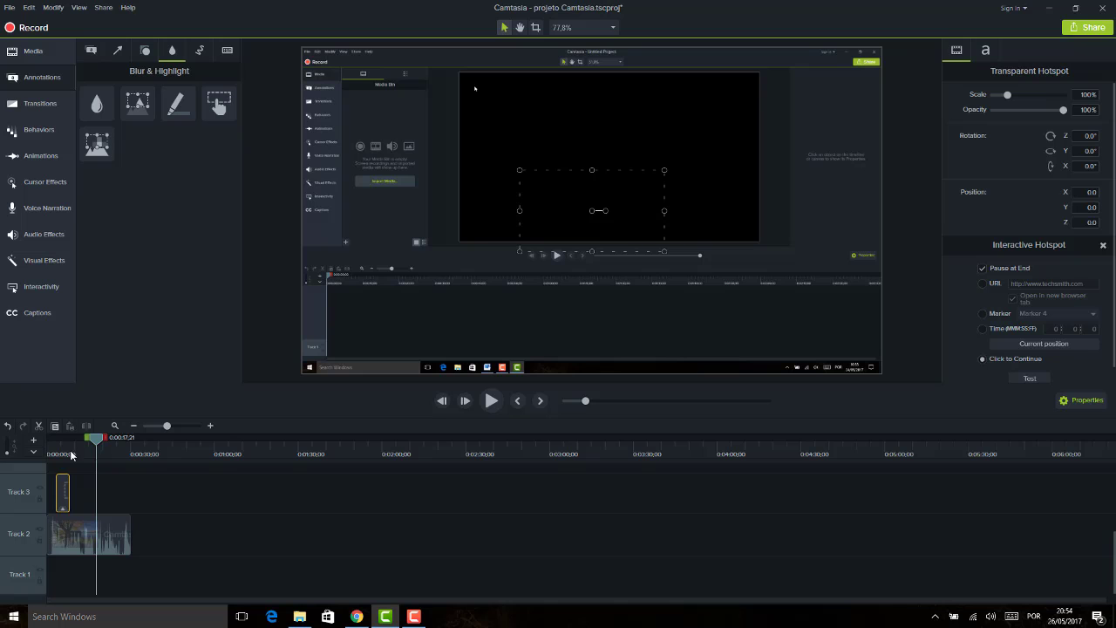
drag(94, 440, 62, 453)
click(649, 257)
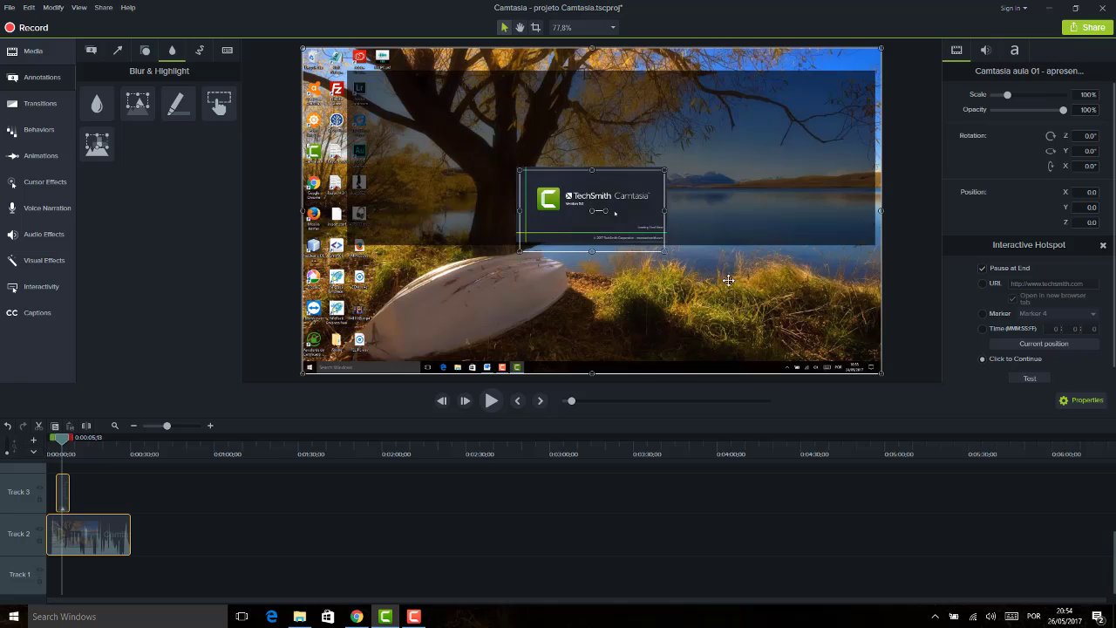
mouse_move(690, 263)
mouse_down()
mouse_move(750, 262)
mouse_move(707, 263)
mouse_up()
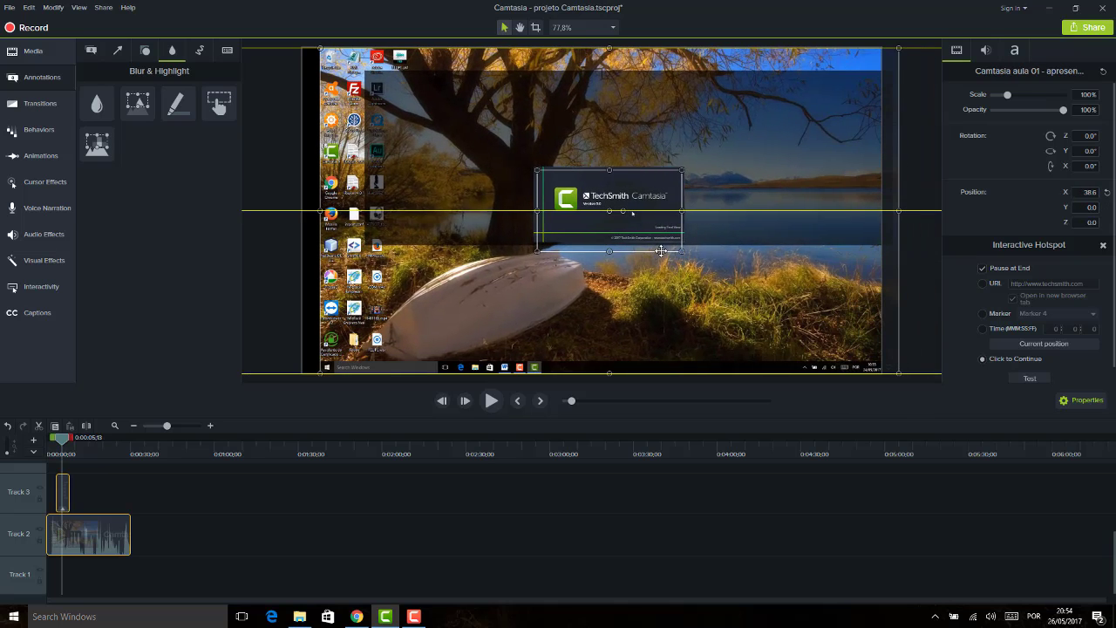
drag(634, 242, 618, 242)
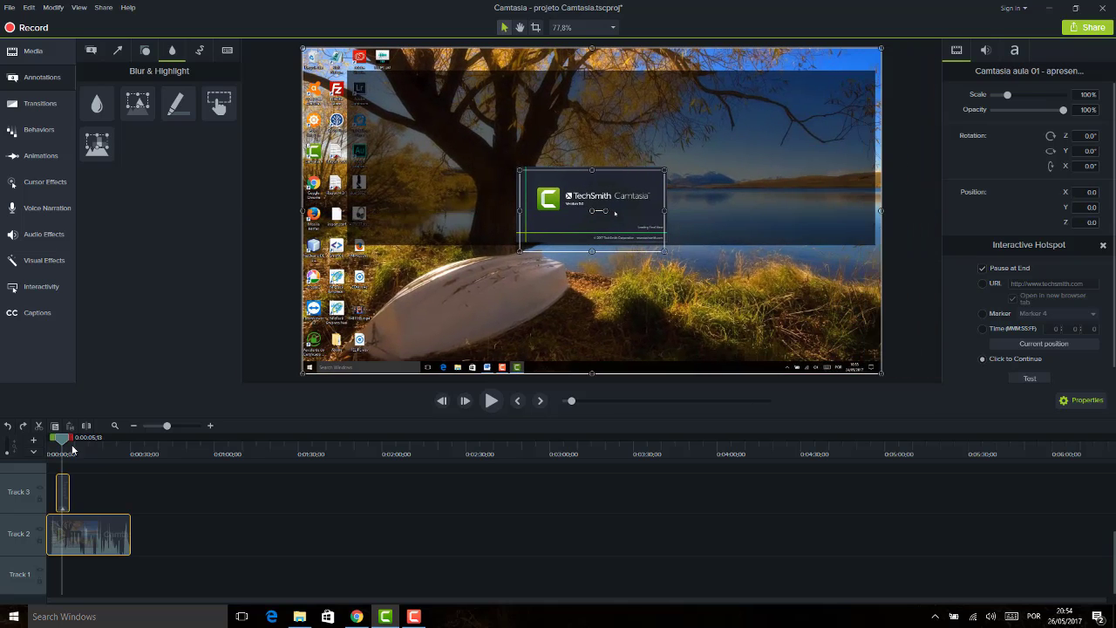
click(63, 491)
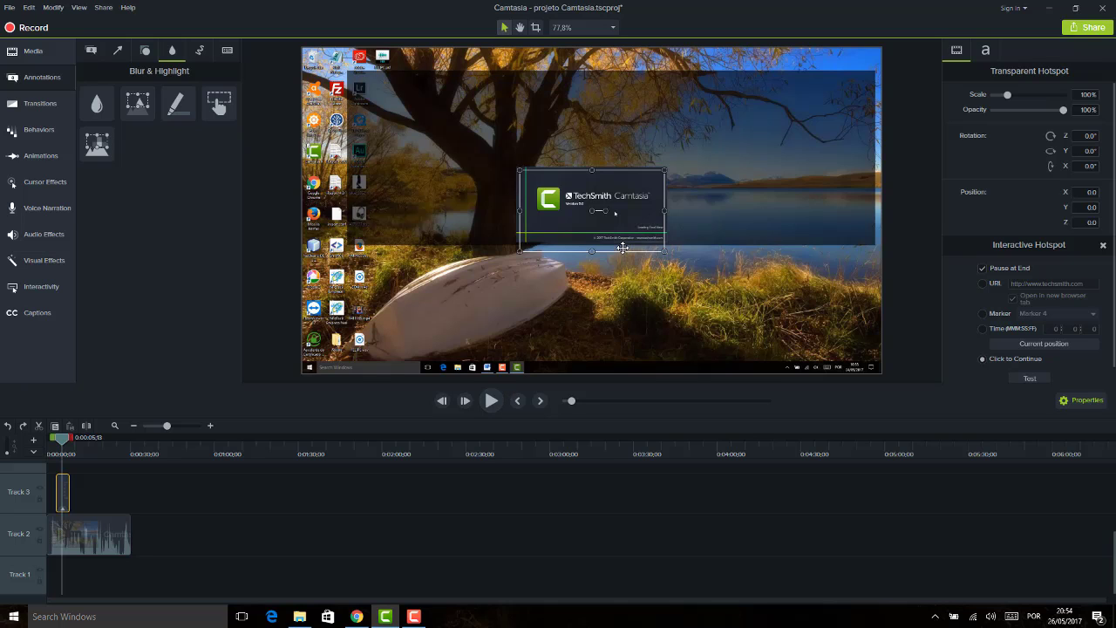
drag(622, 249, 806, 329)
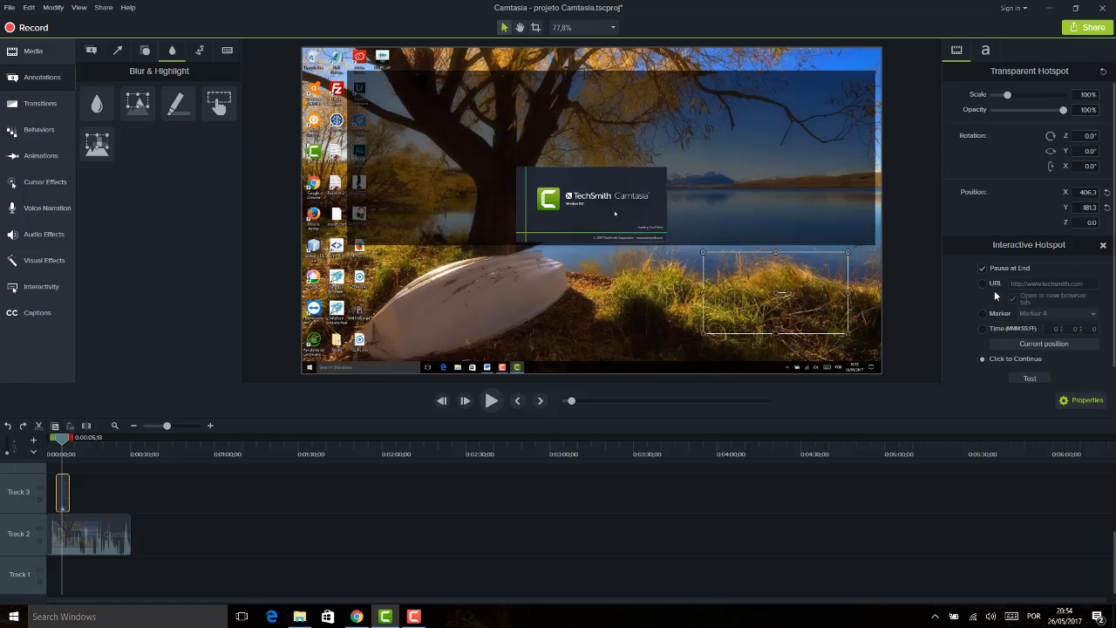
- Enter the text "Clique para acessar o site" in the transparent hotspot
click(987, 51)
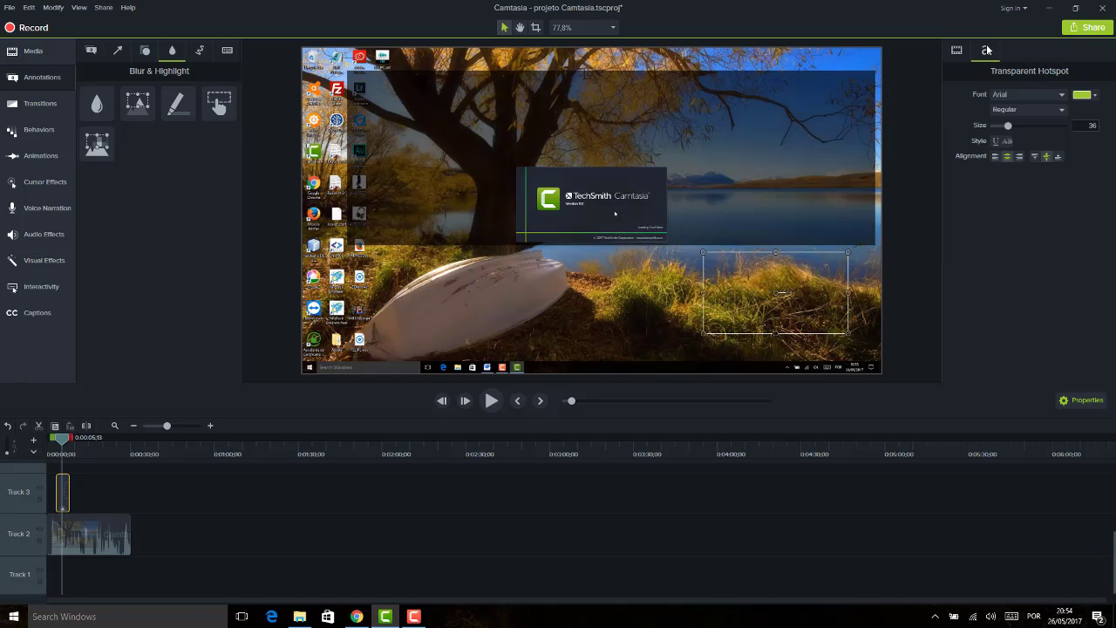
double_click(771, 284)
text(Clique pa)
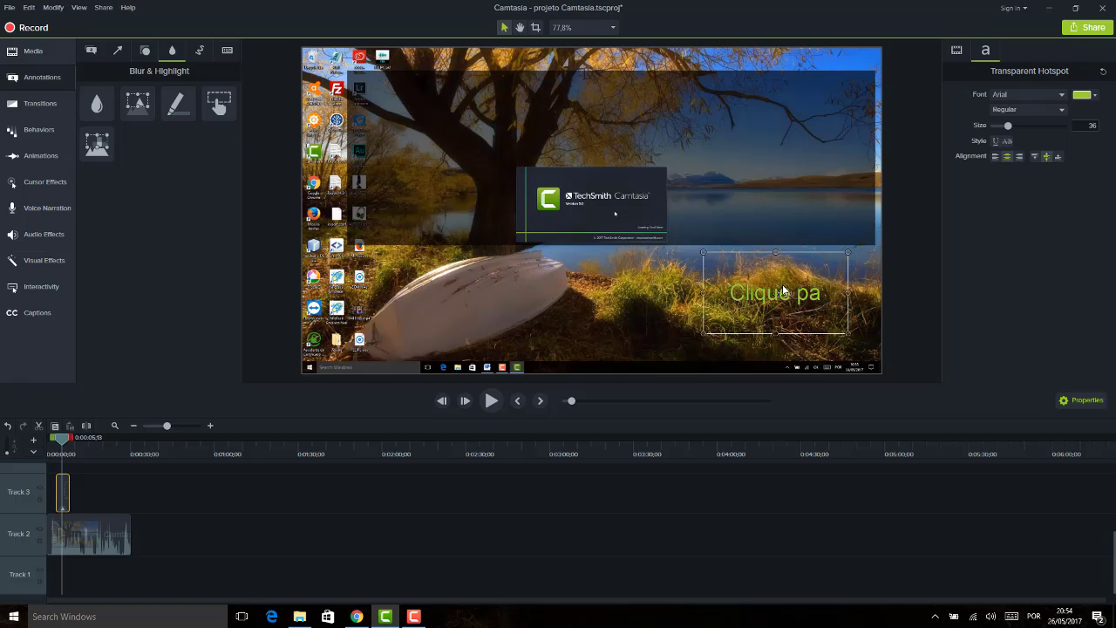
text(ra ae)
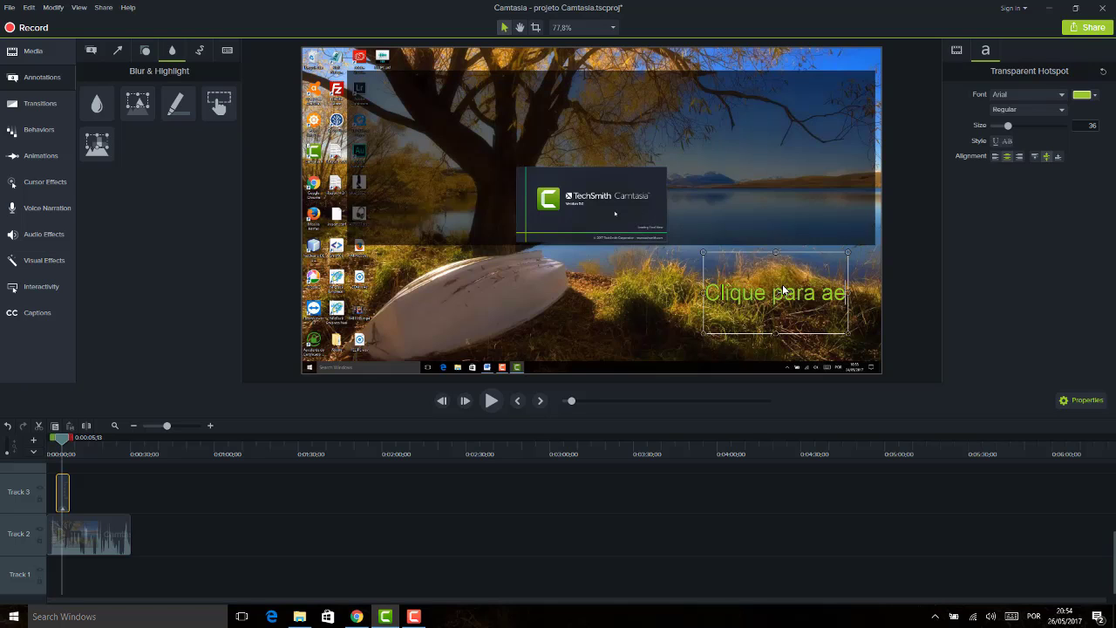
key(BackSpace)
text(cessar)
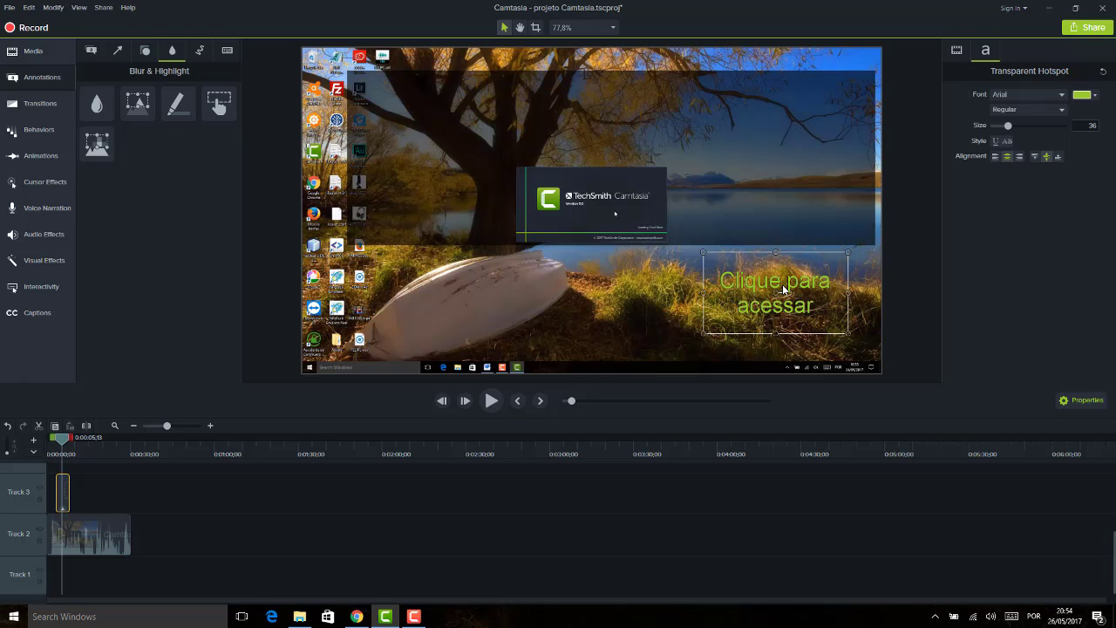
text( o site)
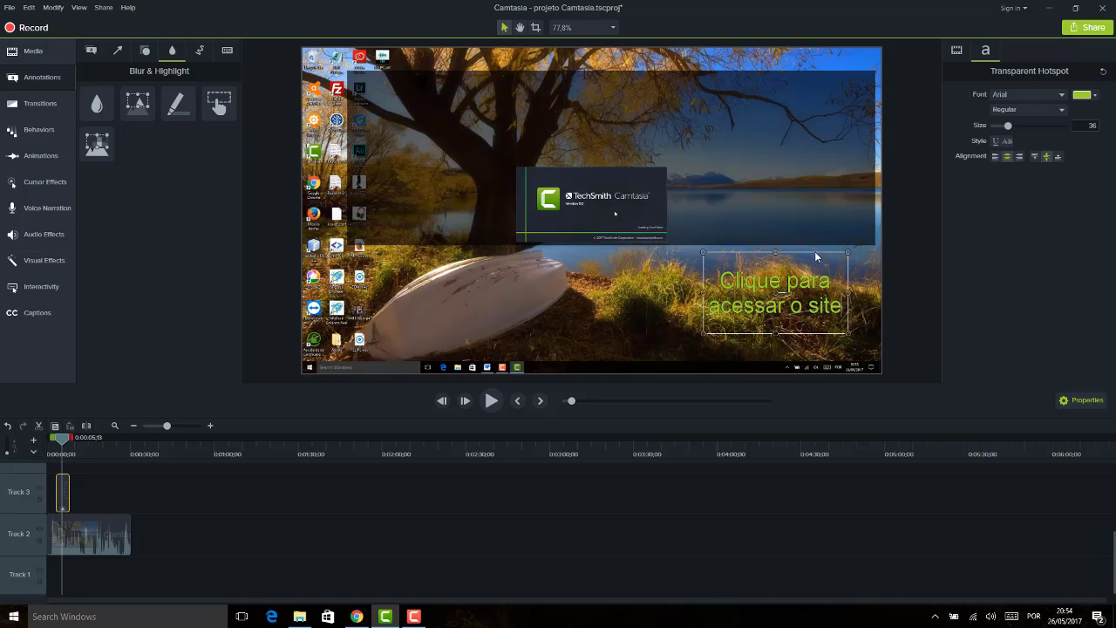
click(962, 49)
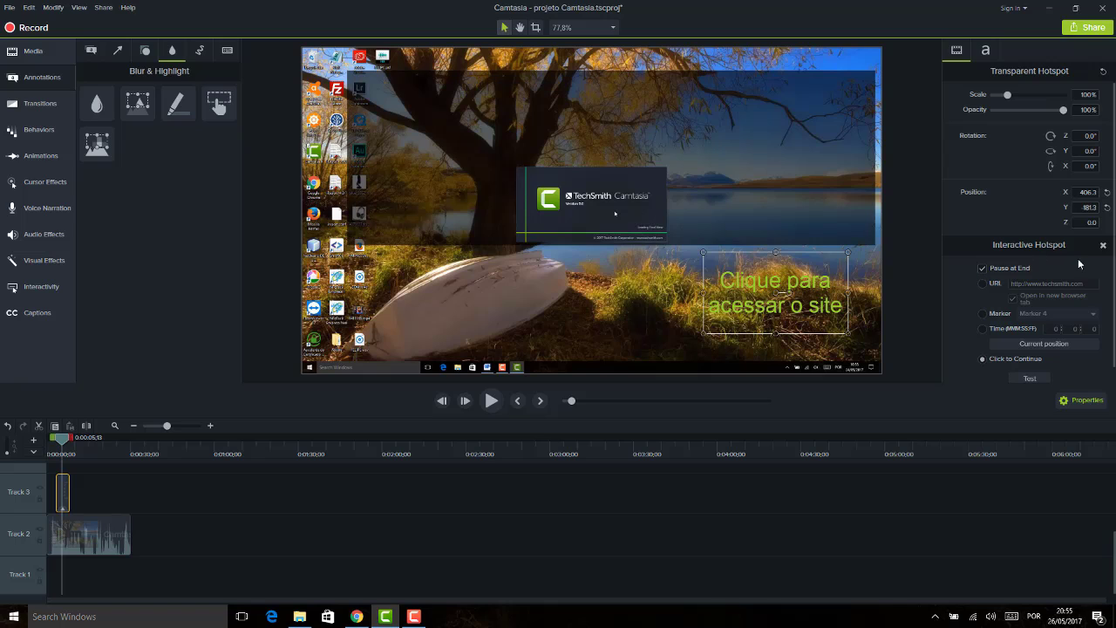
scroll(1112, 223, down, 1)
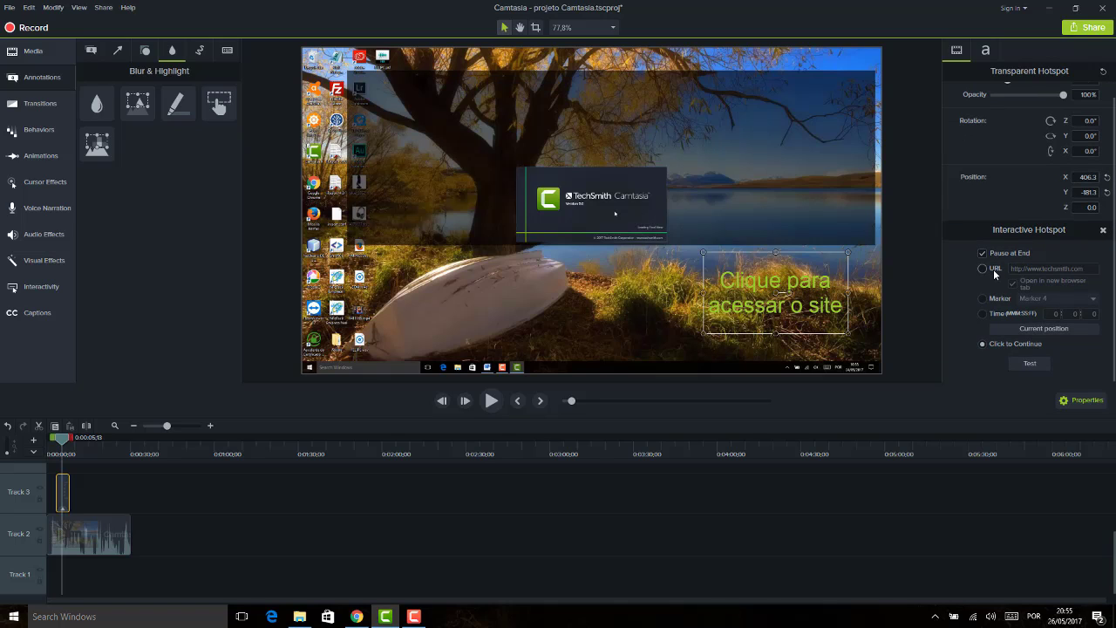
click(993, 272)
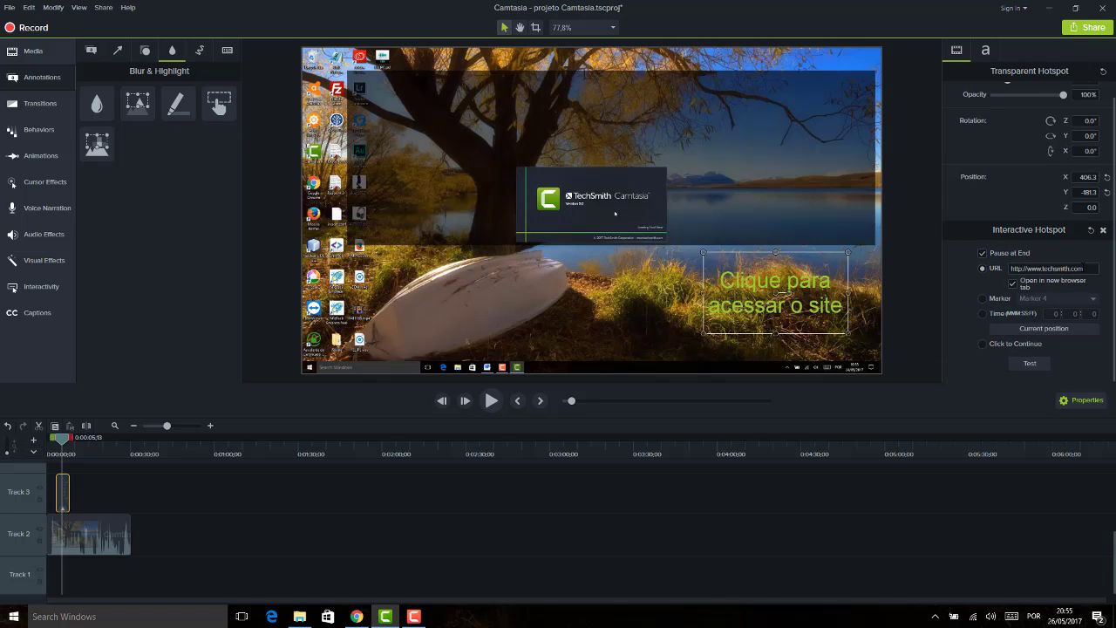
click(1083, 267)
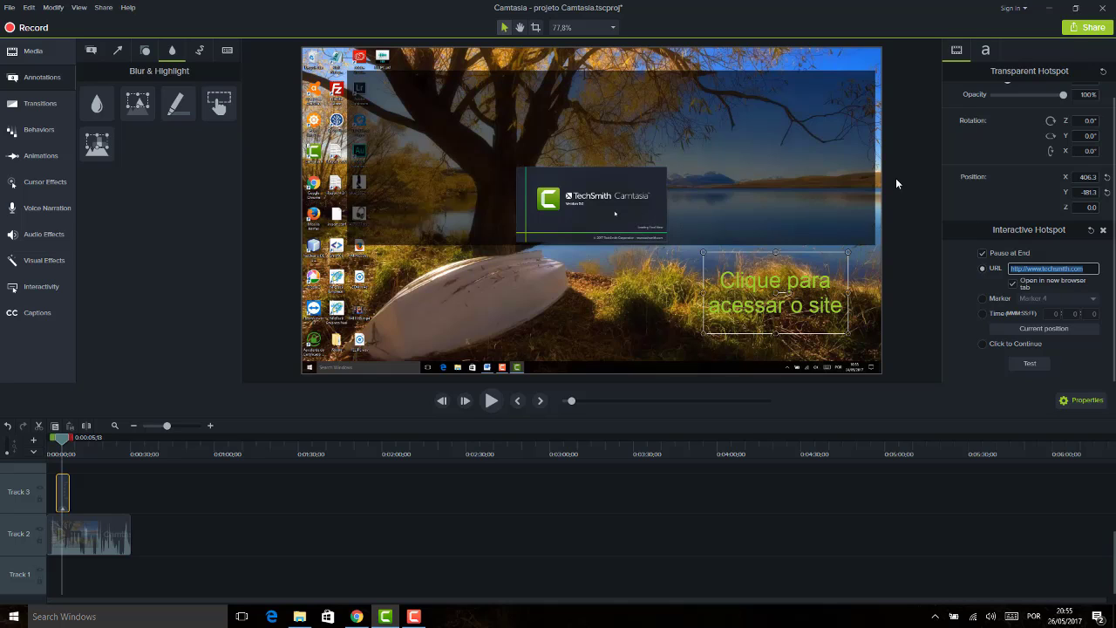
click(1028, 363)
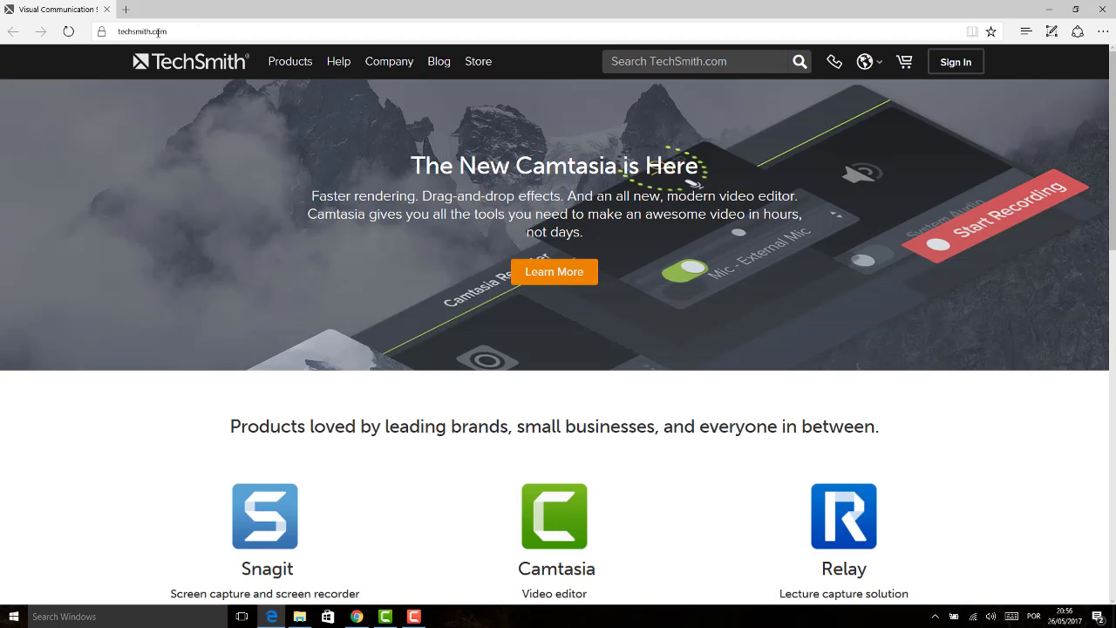
click(1102, 8)
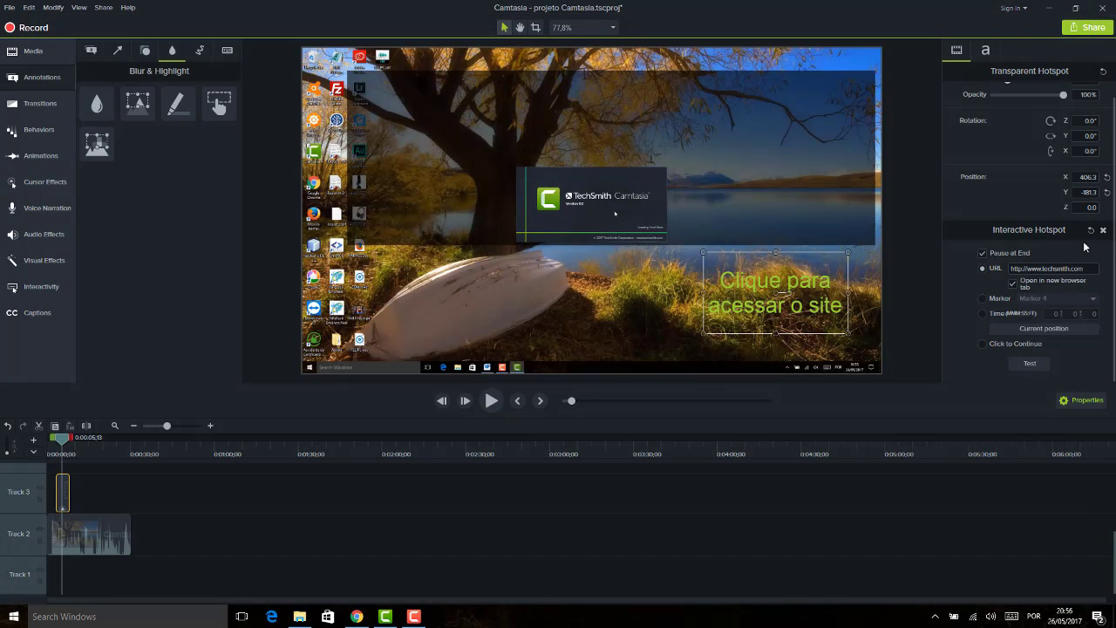
drag(1011, 268, 1095, 268)
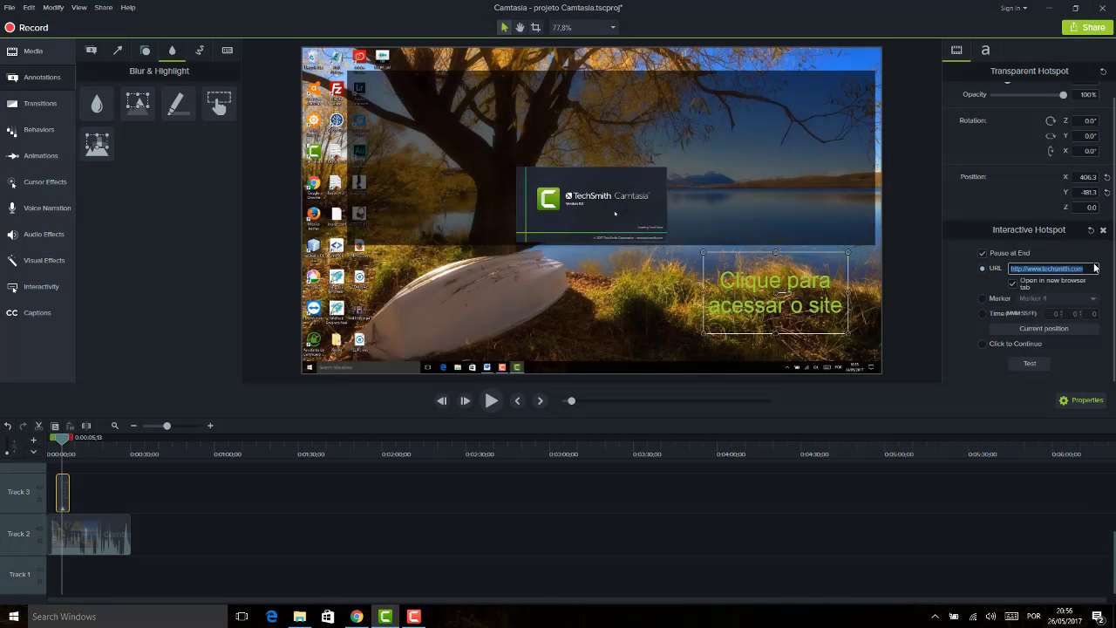
text(www.clicrbs.com.br)
click(1030, 363)
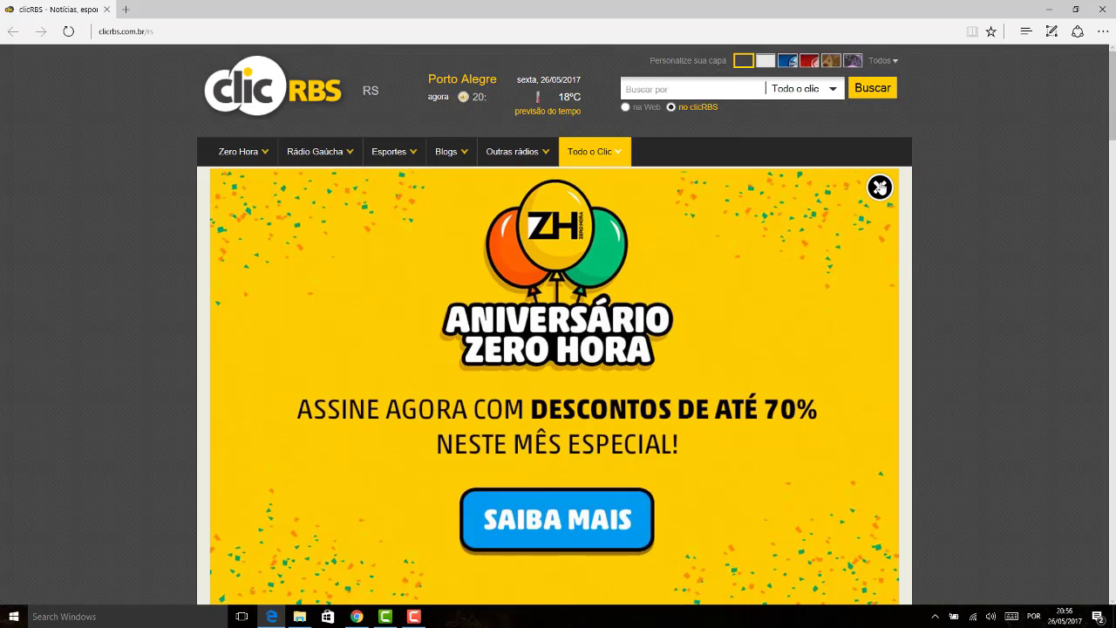
click(879, 188)
drag(1113, 96, 1114, 53)
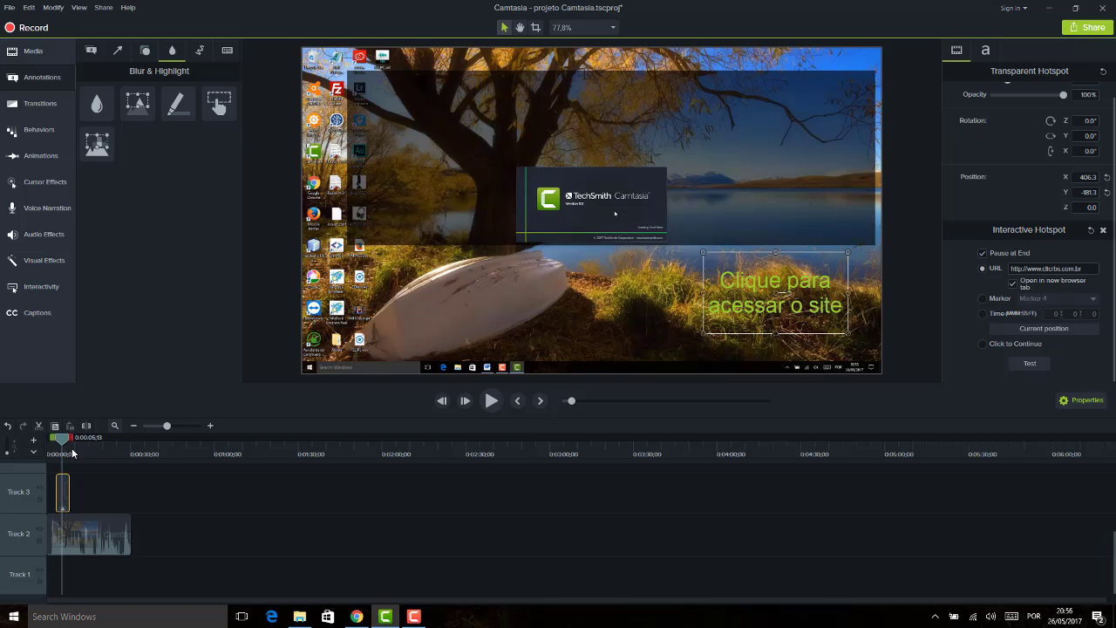
- Check the duration setting of the hotspot clip on Track 3
right_click(61, 494)
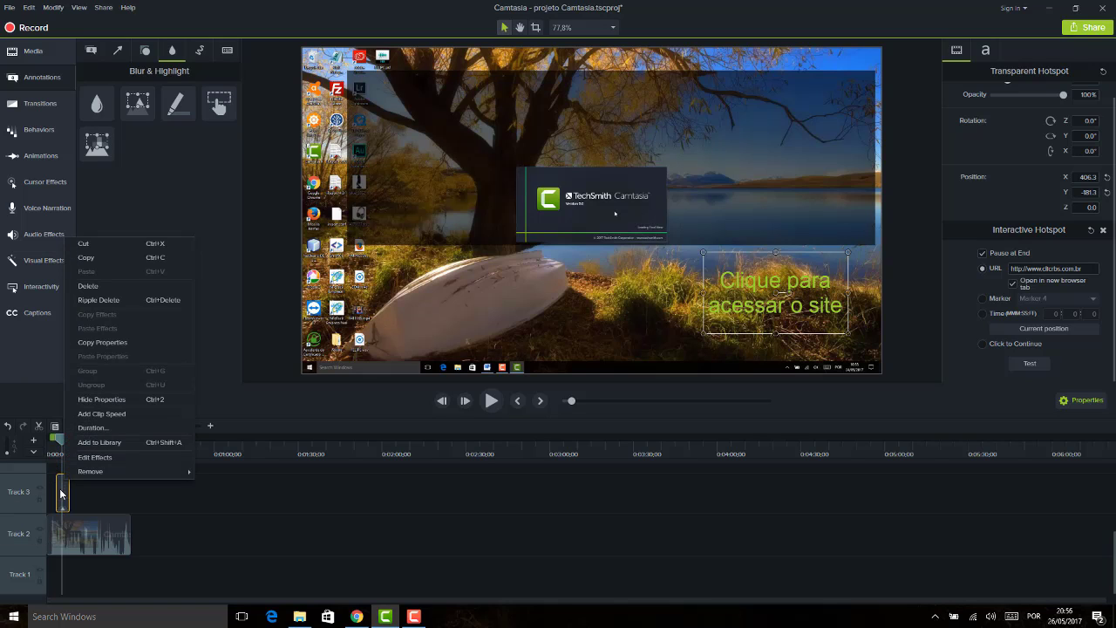
click(99, 427)
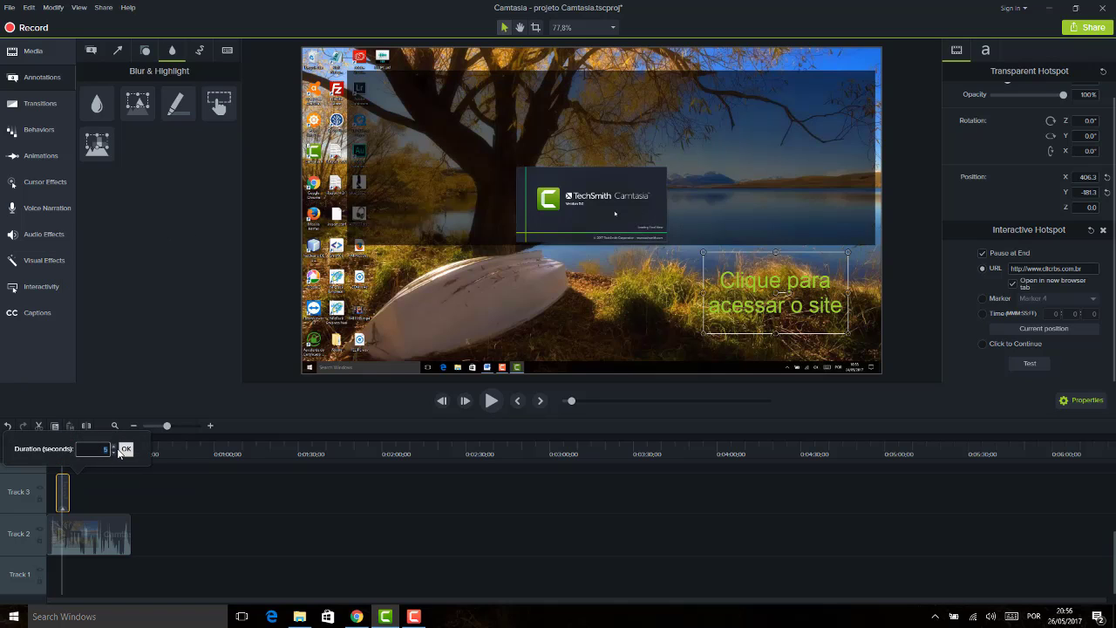
click(126, 450)
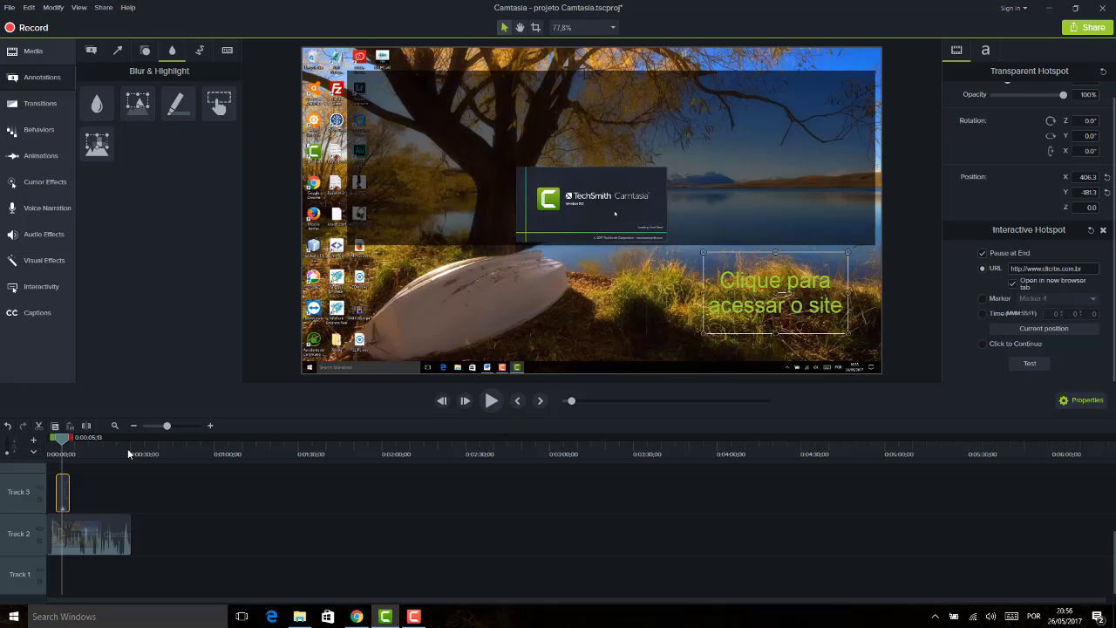
- Preview the project from the start until just past the hotspot and deselect the hotspot clip
click(46, 453)
key(space)
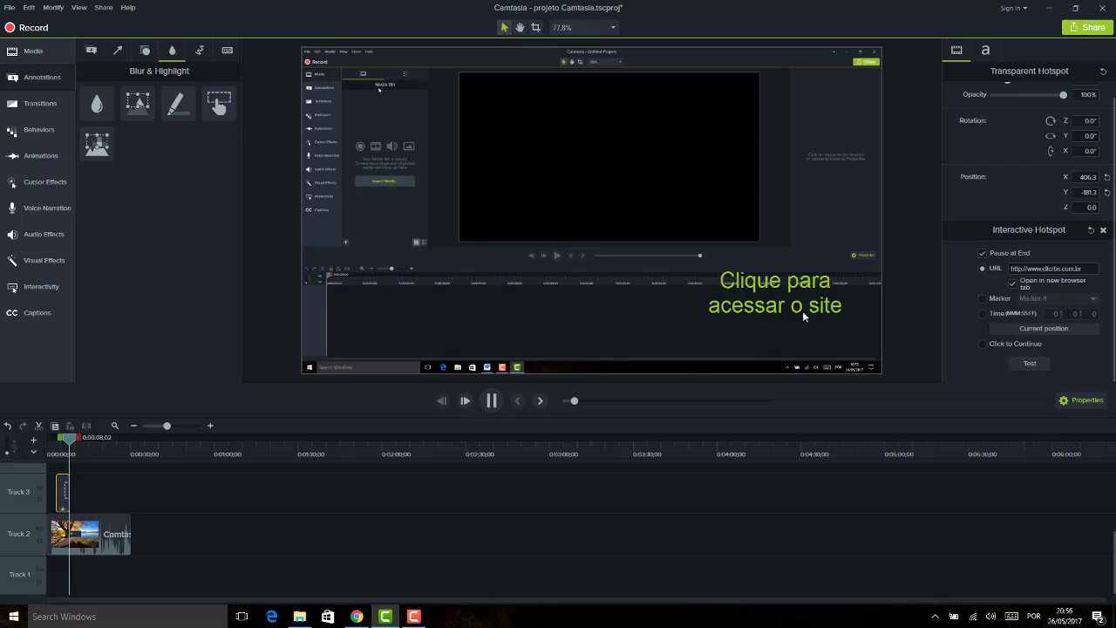
key(space)
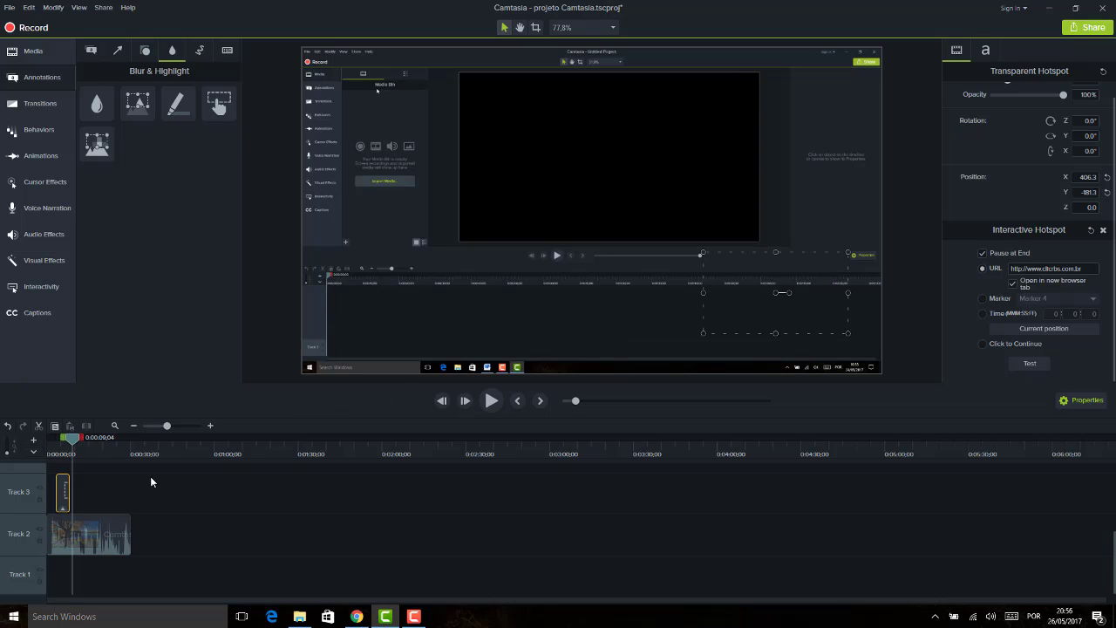
click(137, 497)
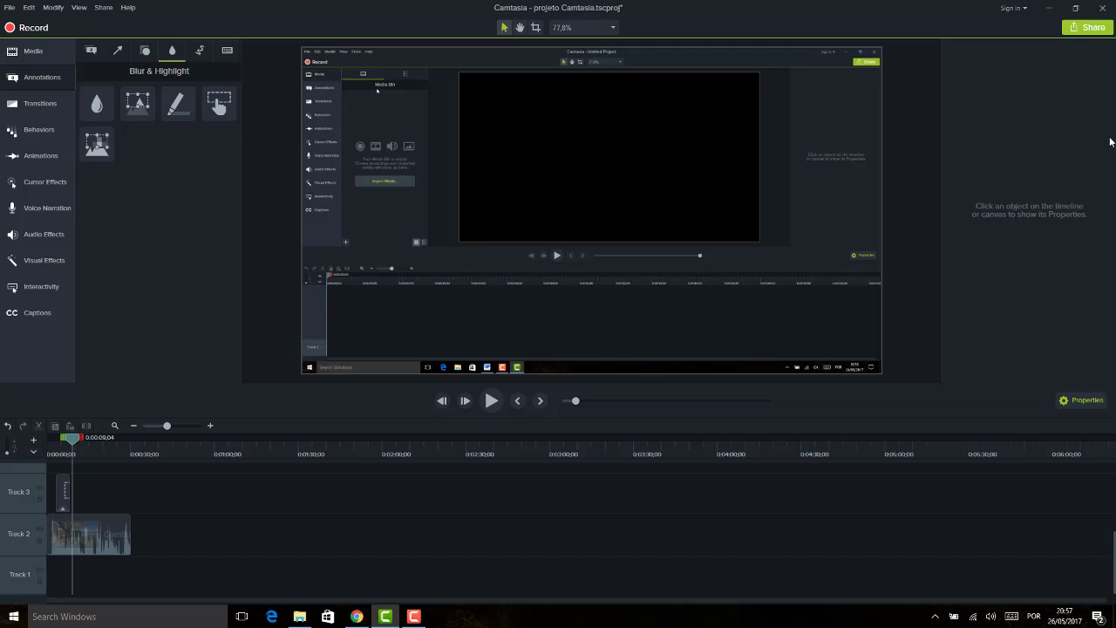
click(1095, 29)
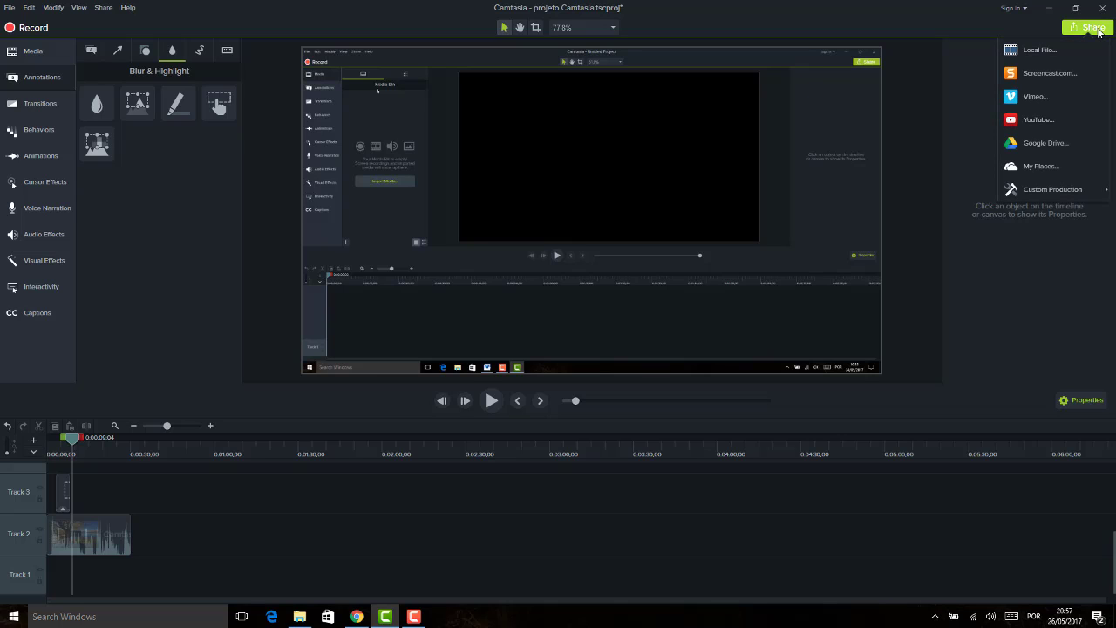
click(1048, 71)
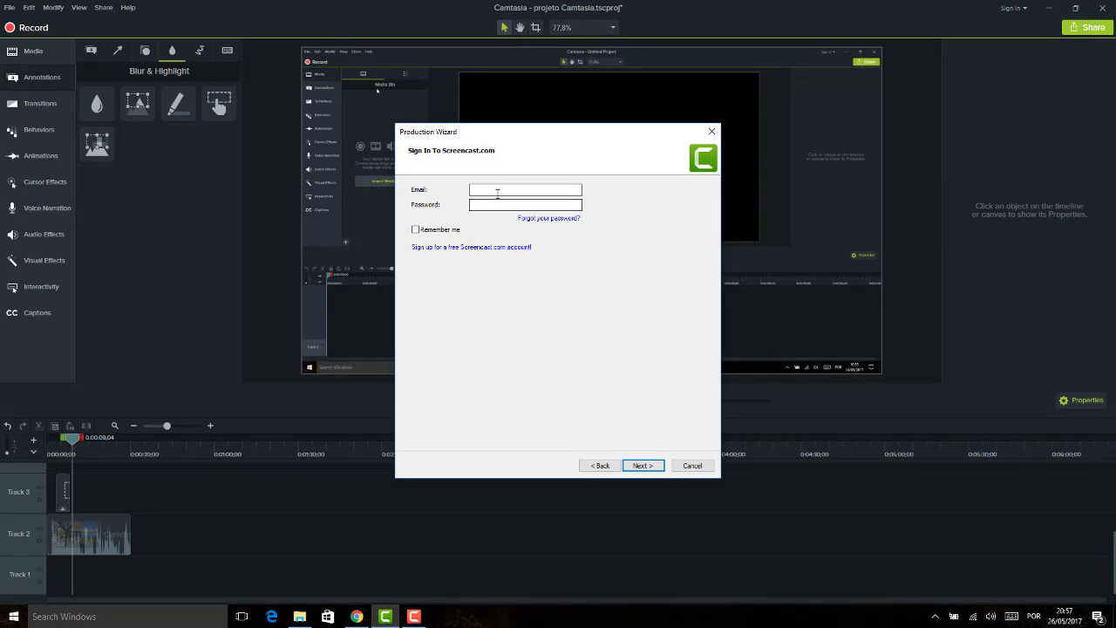
click(498, 205)
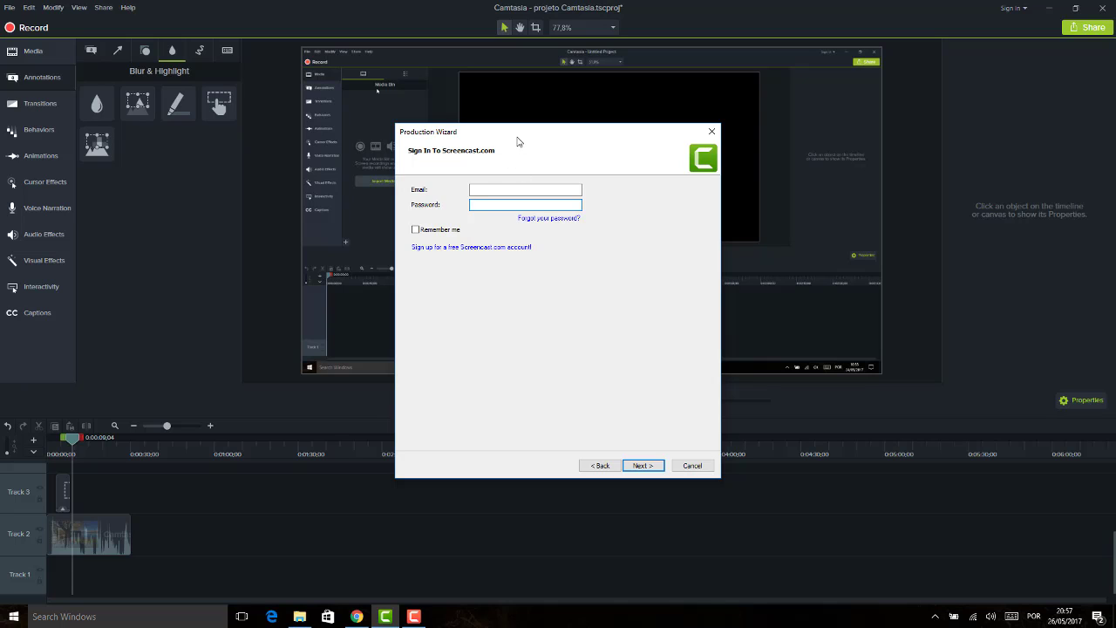
click(691, 465)
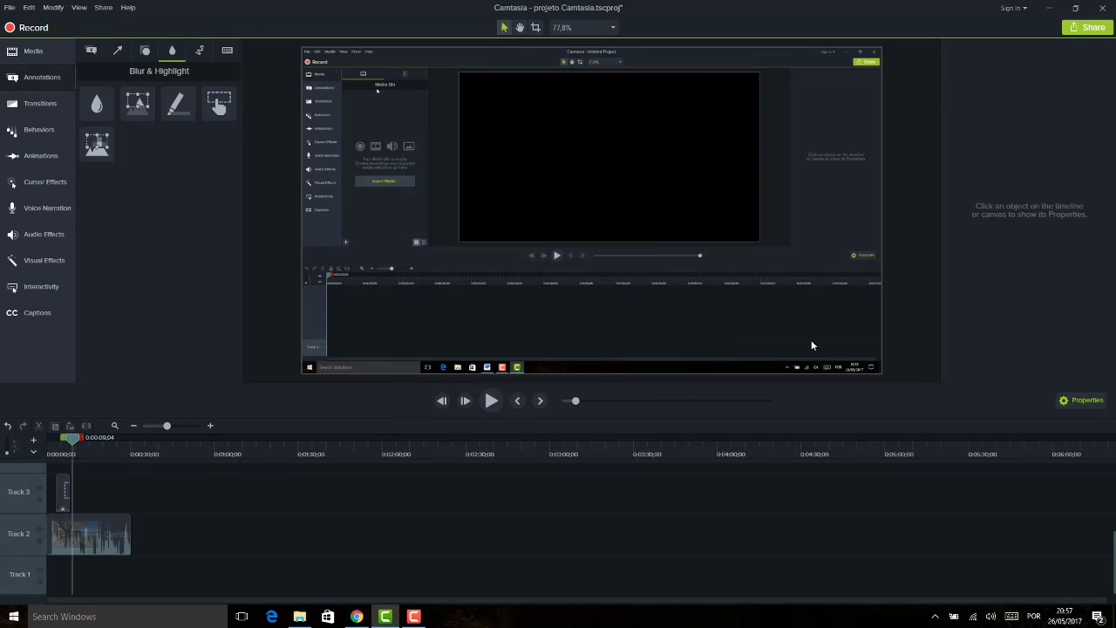
- Try an orange speech-bubble callout in the video's lower left at about 0:00:07, and delete it
click(67, 452)
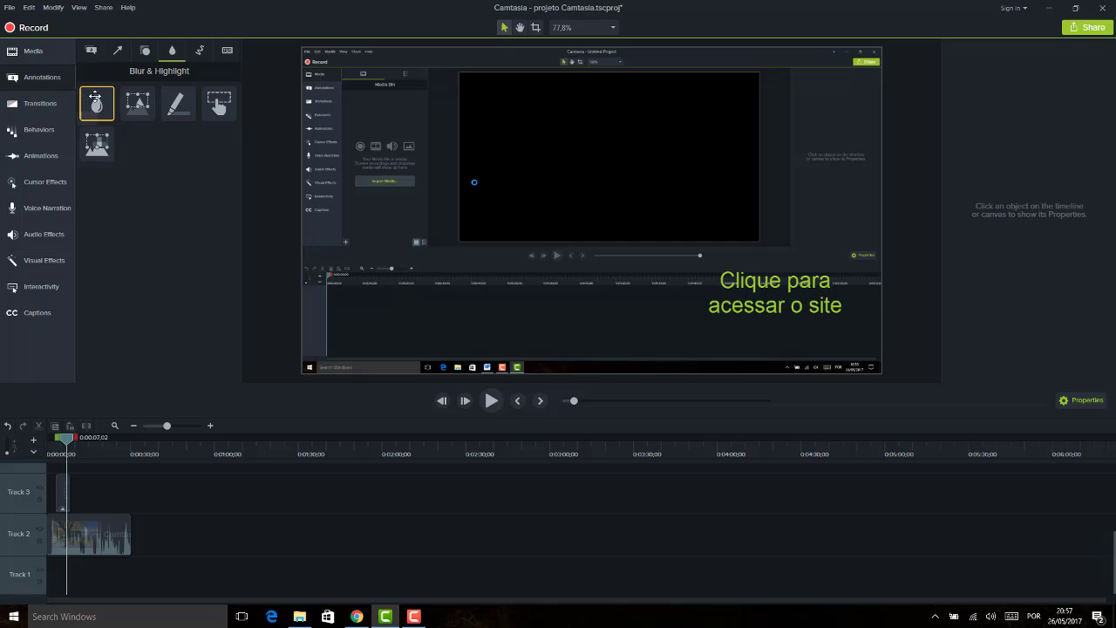
click(92, 51)
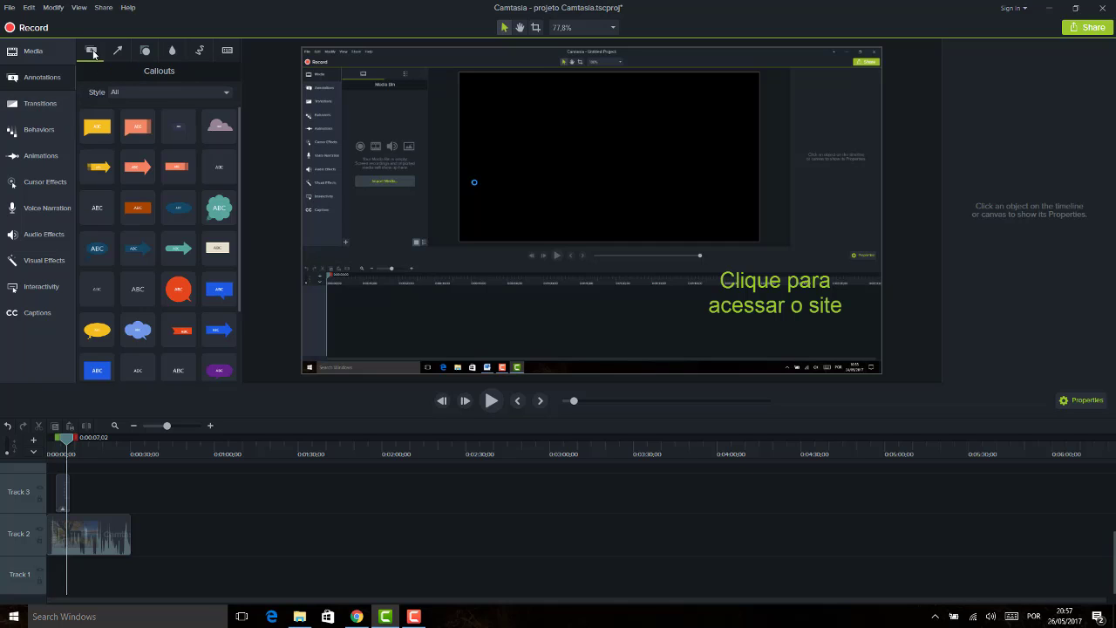
drag(137, 126, 403, 282)
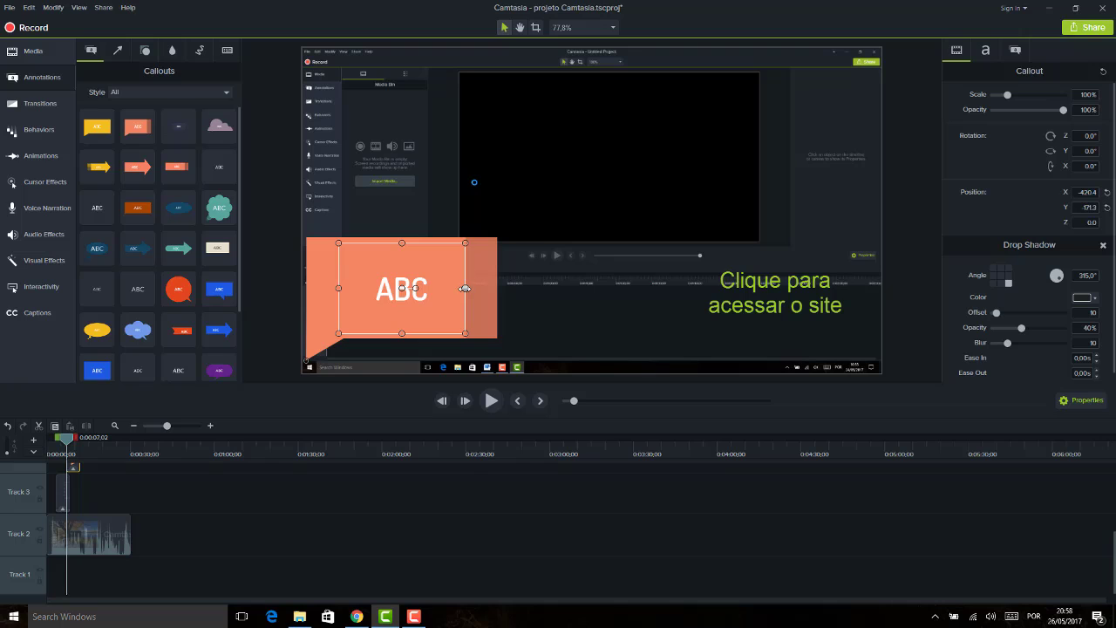
mouse_move(465, 288)
mouse_down()
mouse_move(475, 288)
mouse_move(462, 287)
mouse_up()
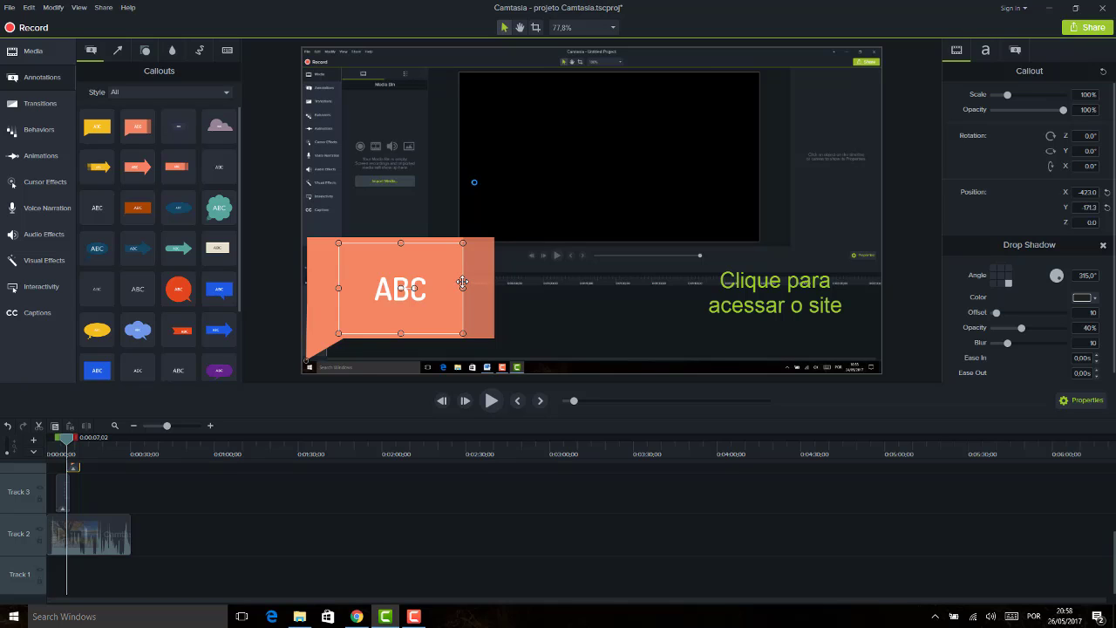
key(Delete)
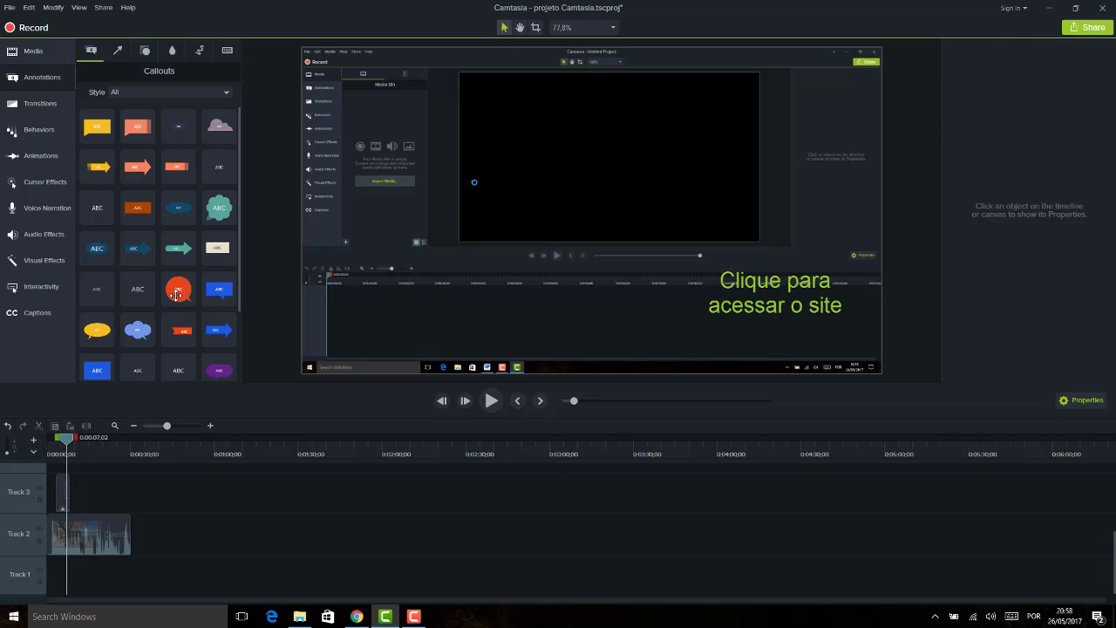
- Start producing the project to a local file with the preset MP4 with Smart Player (up to 720p)
mouse_move(68, 439)
mouse_down()
mouse_move(57, 443)
mouse_move(72, 441)
mouse_up()
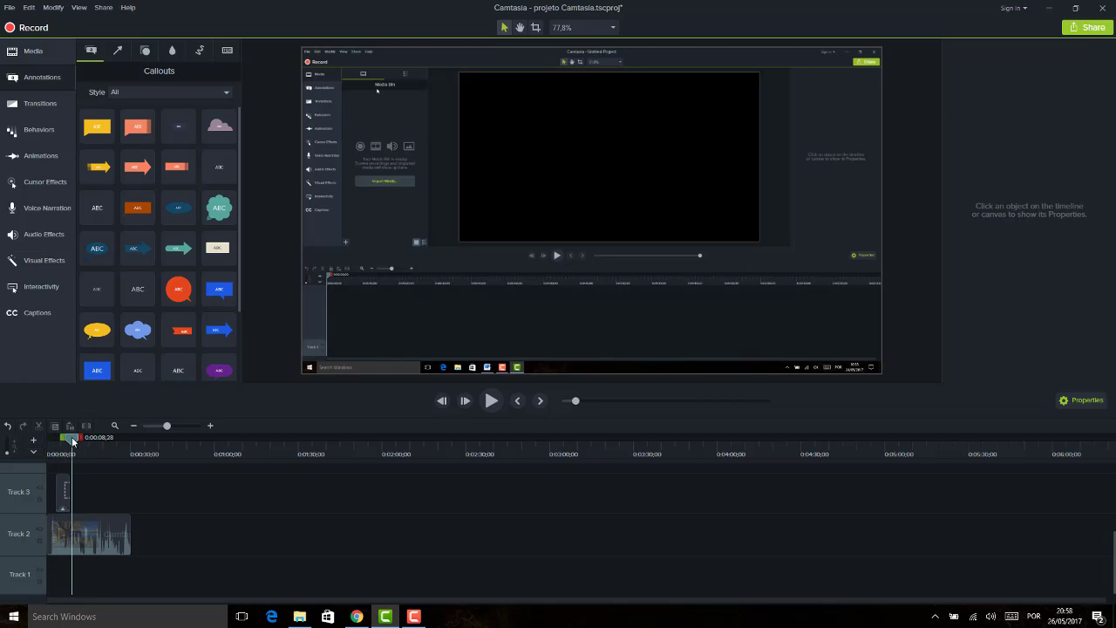
drag(71, 440, 63, 444)
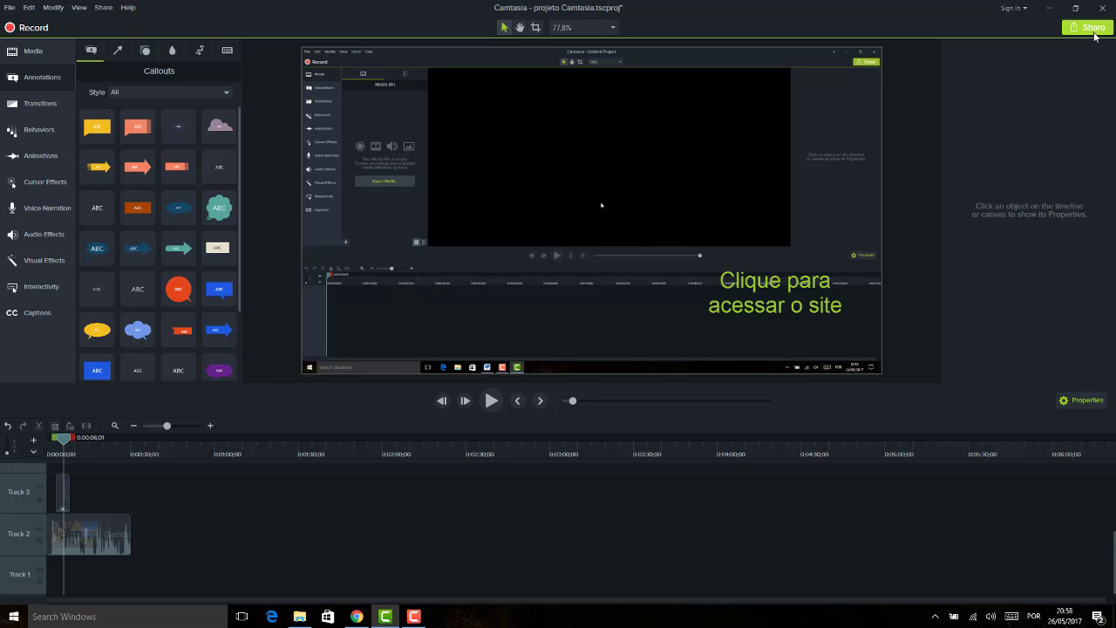
click(1094, 28)
click(1060, 51)
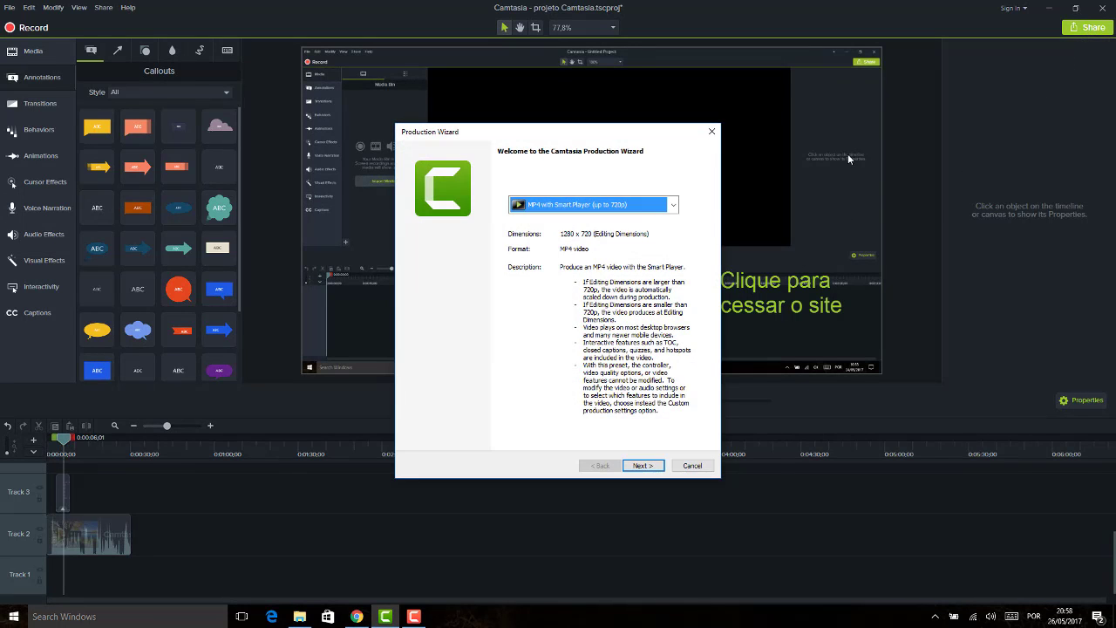
click(636, 205)
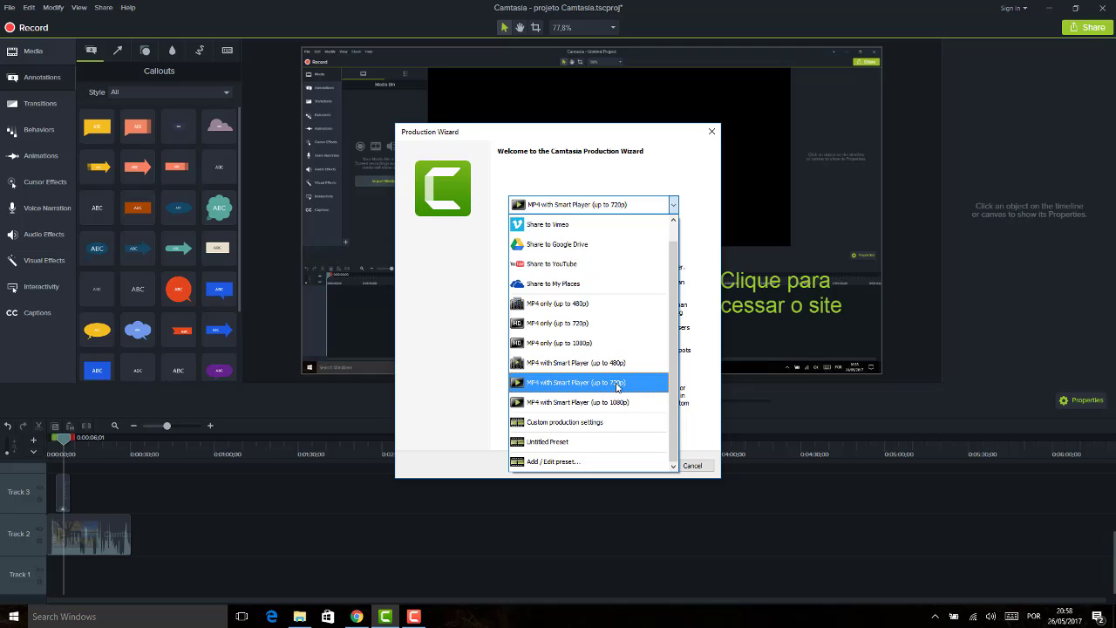
click(617, 387)
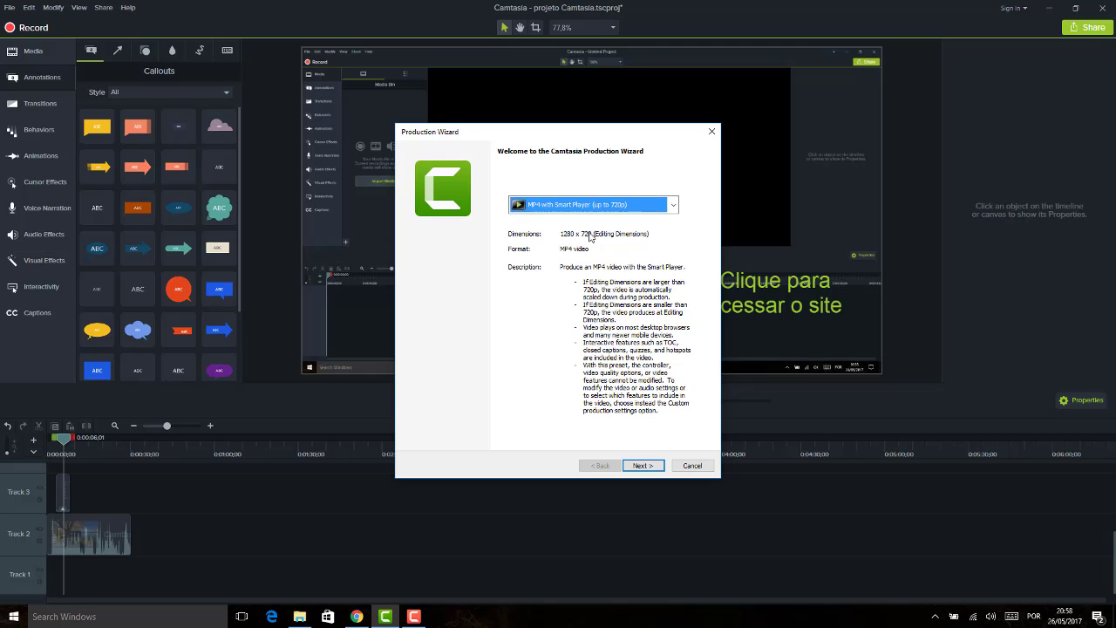
click(643, 465)
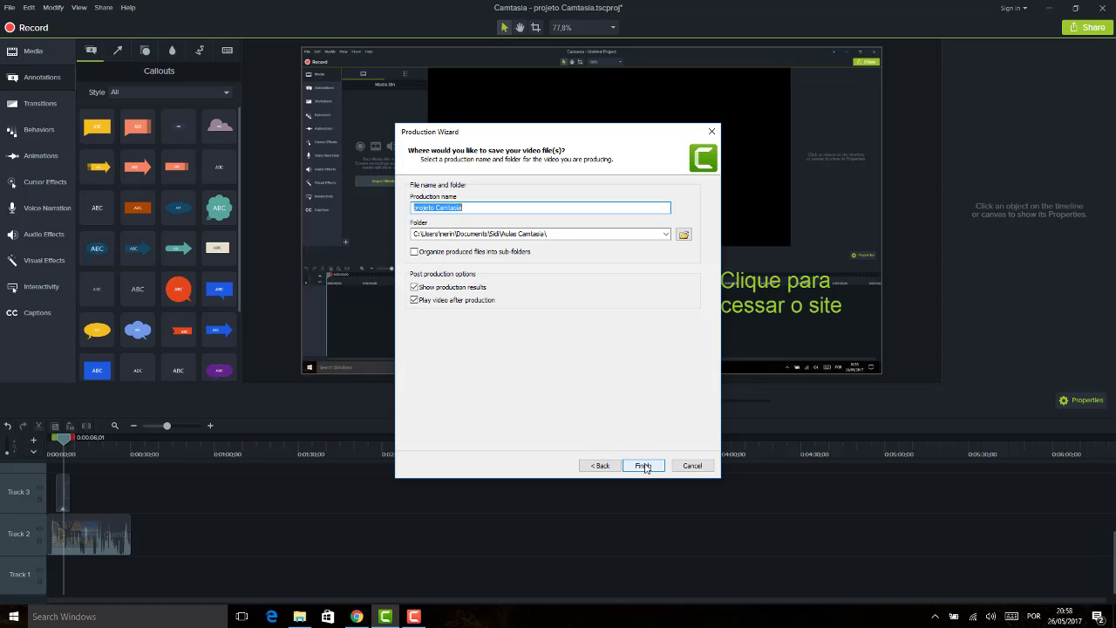
- Produce the video to the Desktop folder as AULA TESTE.mp4, overwriting the existing files
click(683, 234)
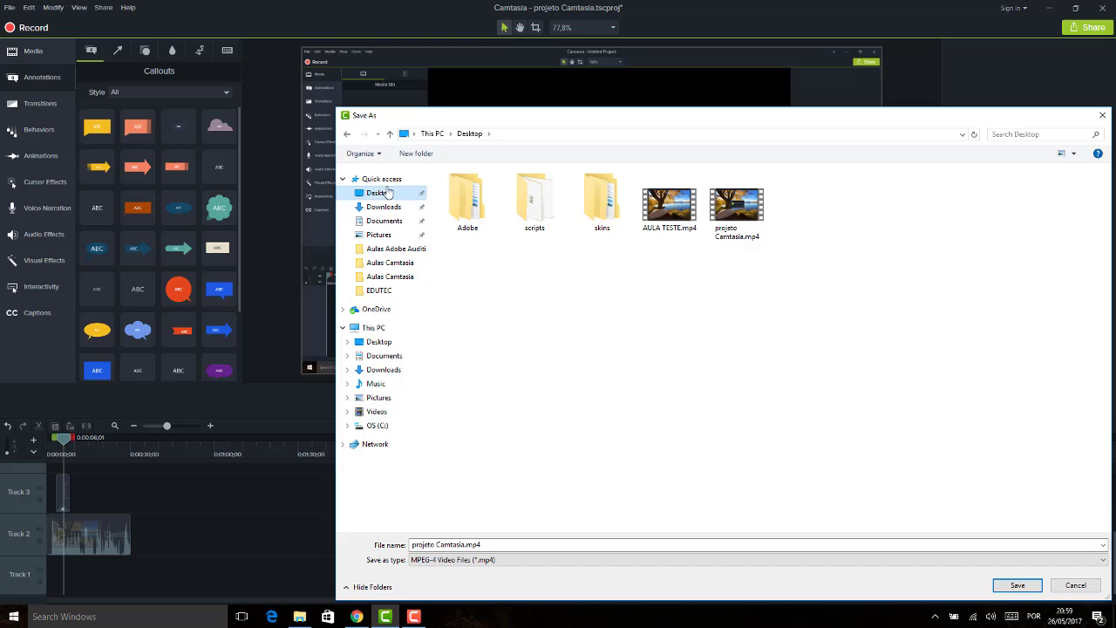
click(686, 206)
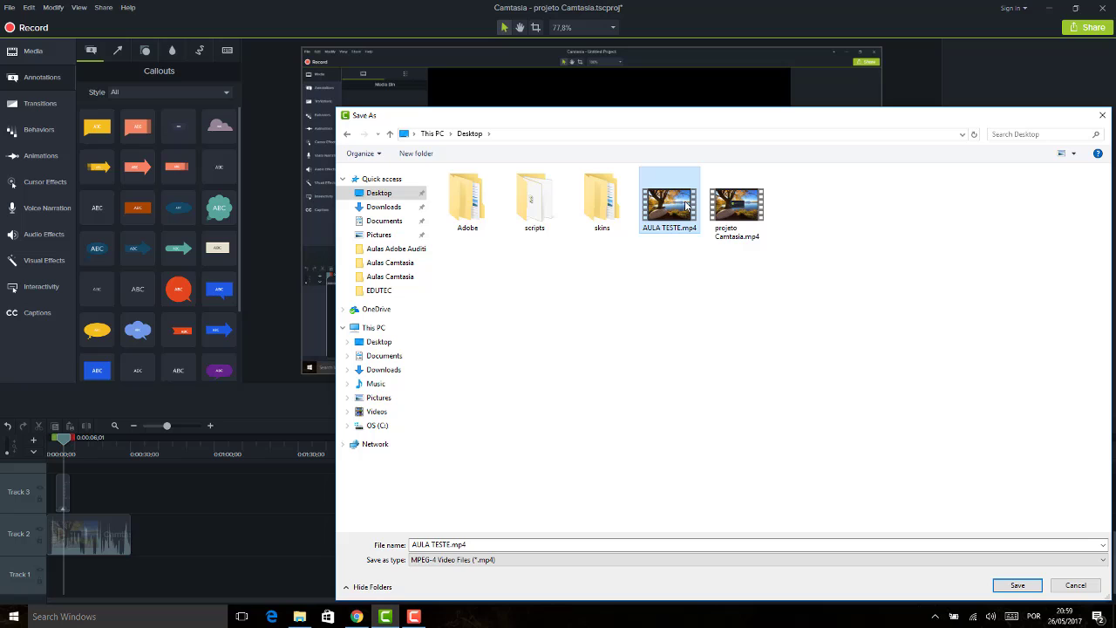
click(1026, 586)
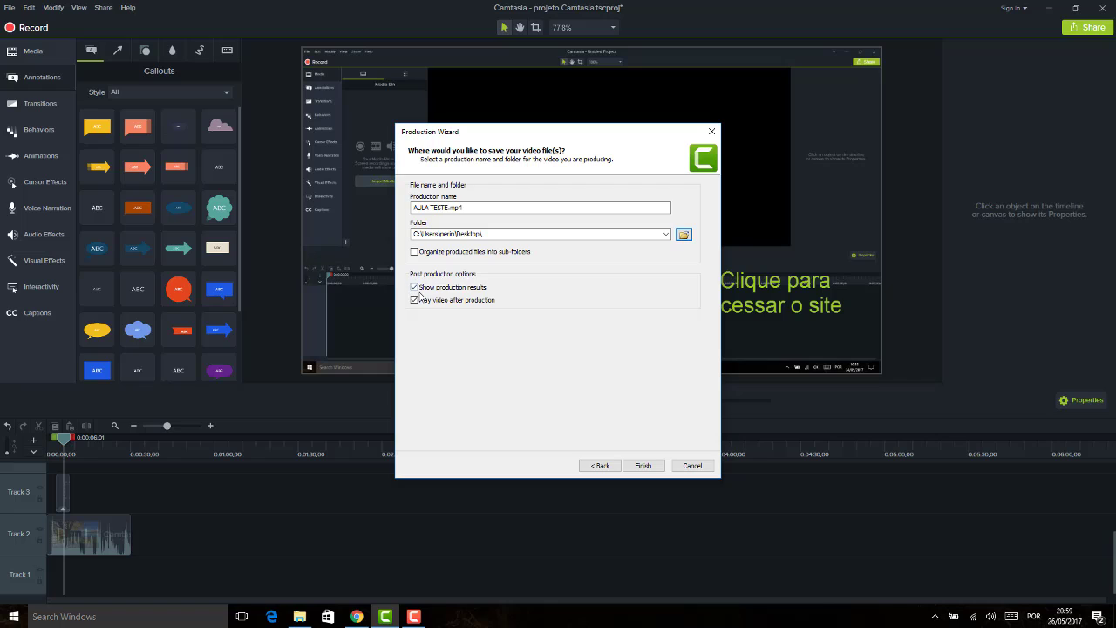
click(647, 472)
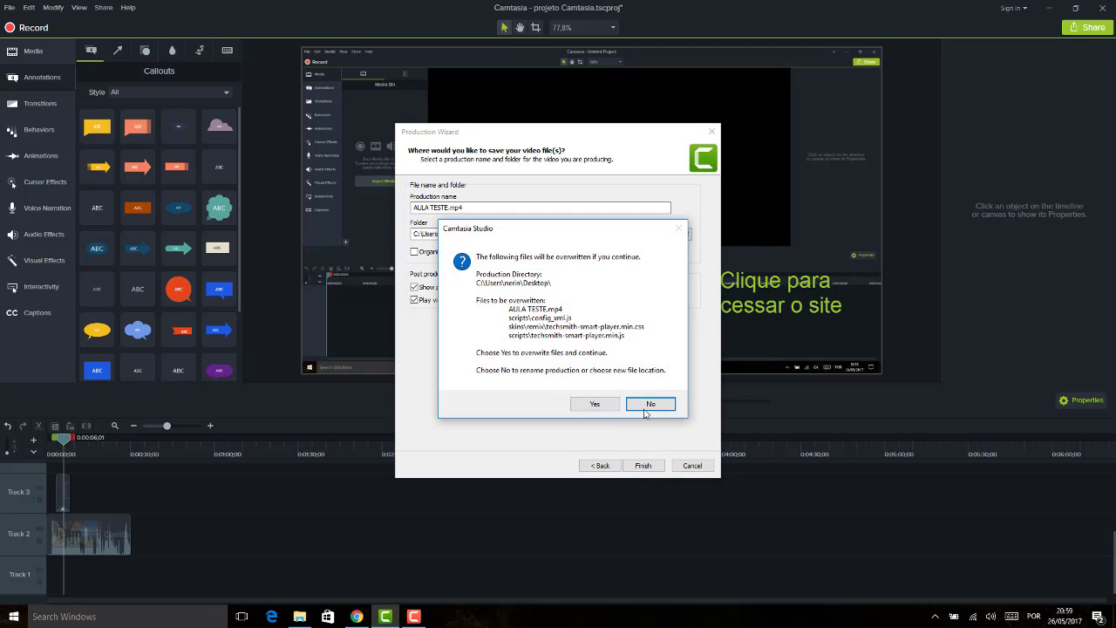
click(595, 404)
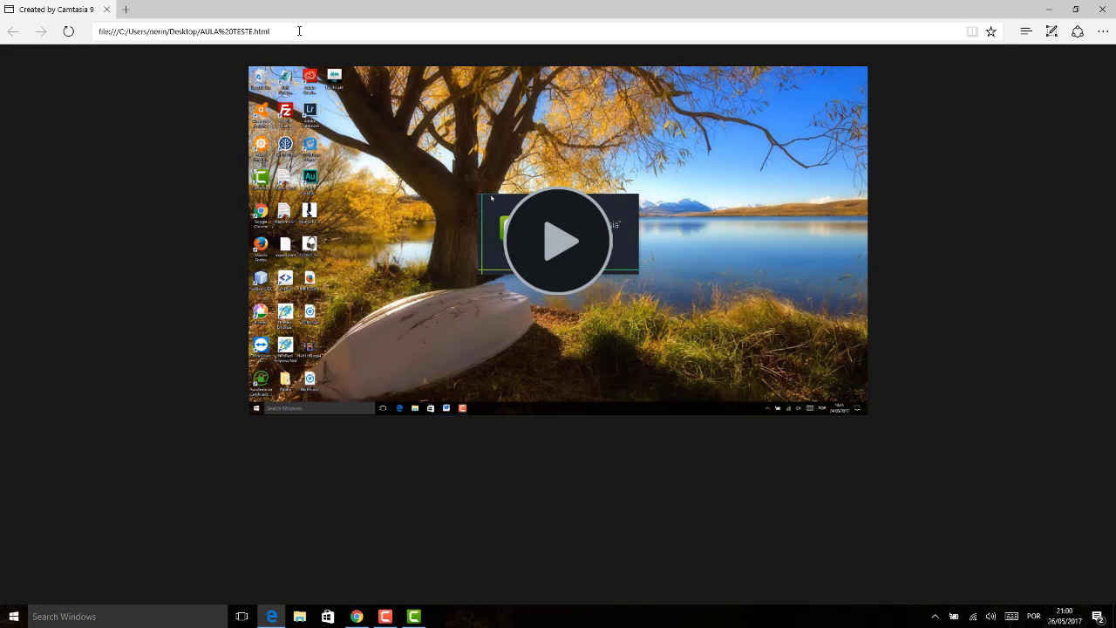
- Play the produced AULA TESTE page up to the hotspot, follow its "Clique para acessar o site" link and close the opened tab
click(299, 31)
click(335, 29)
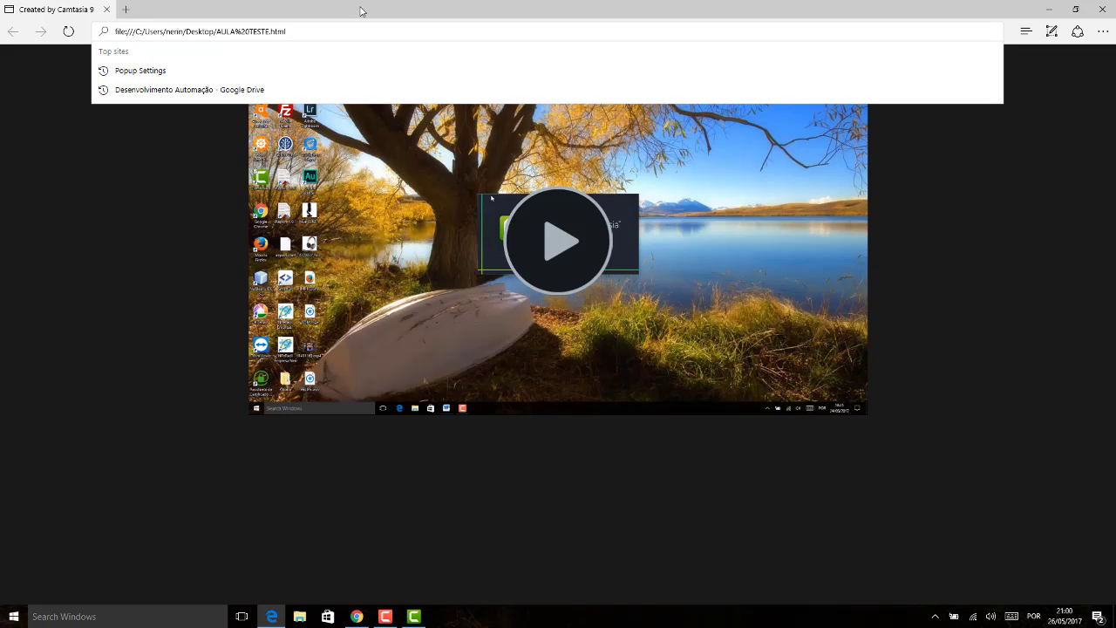
click(979, 202)
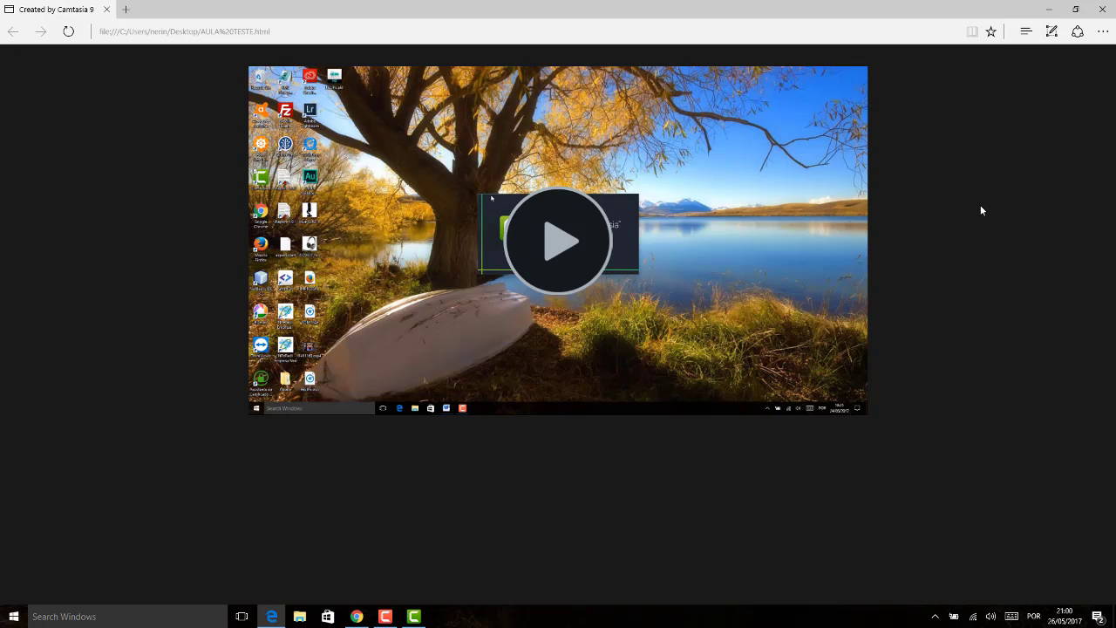
click(565, 249)
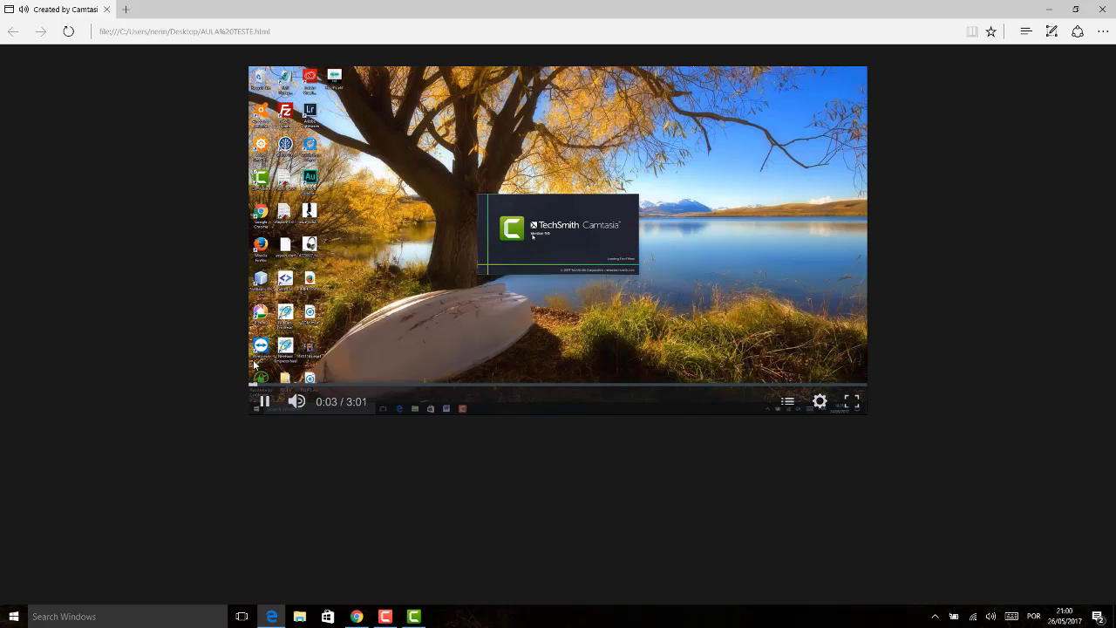
click(264, 403)
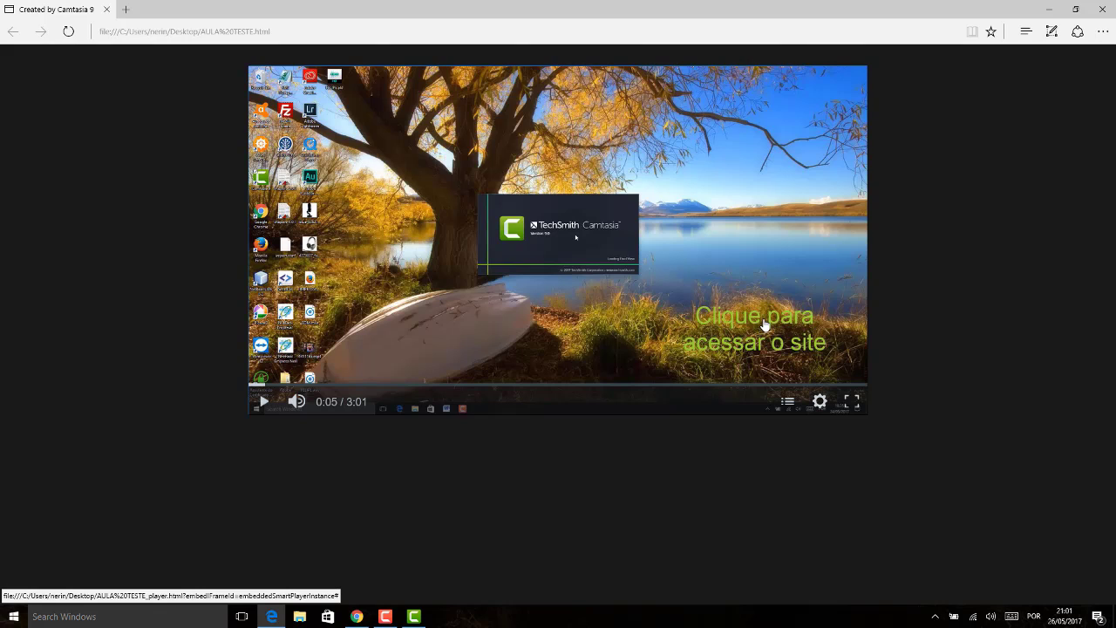
click(764, 324)
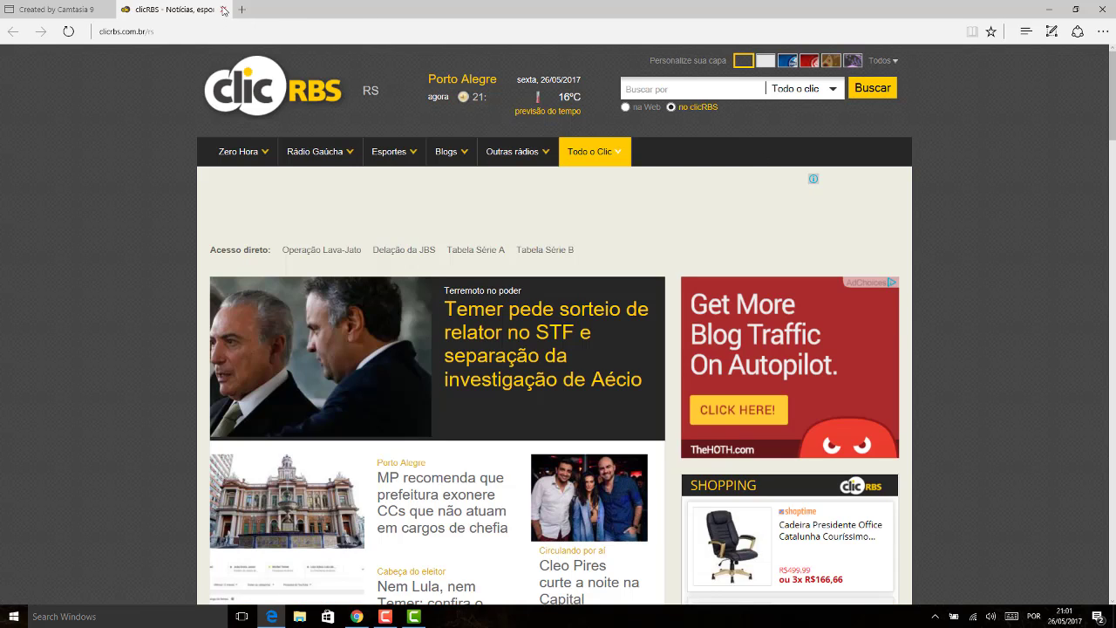
click(224, 11)
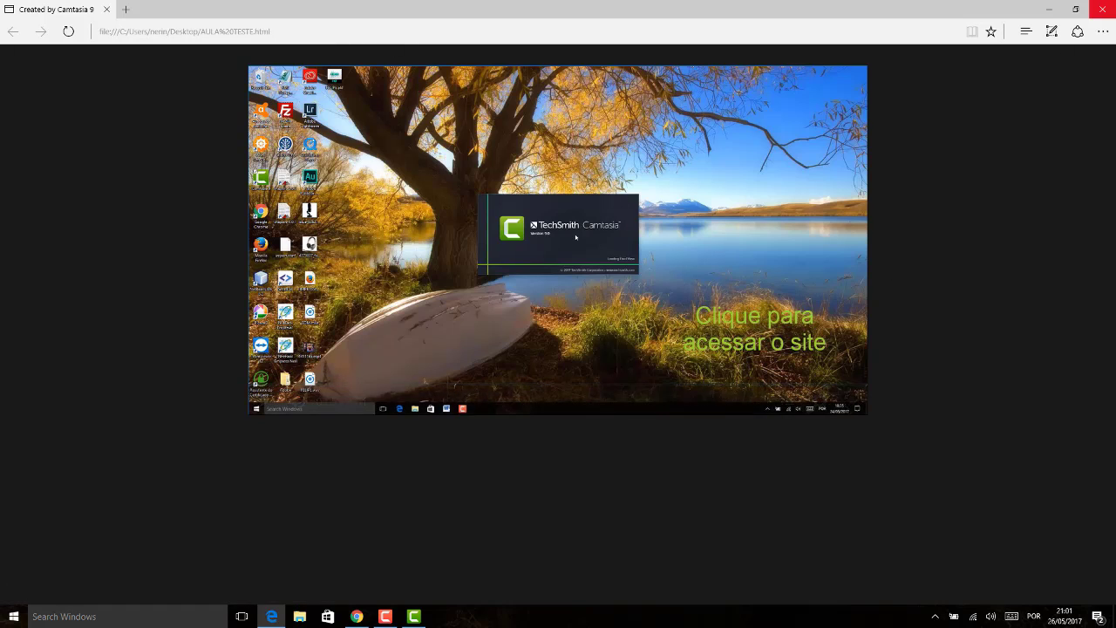
- Close the browser playing the produced video and finish the production results dialog
click(1097, 9)
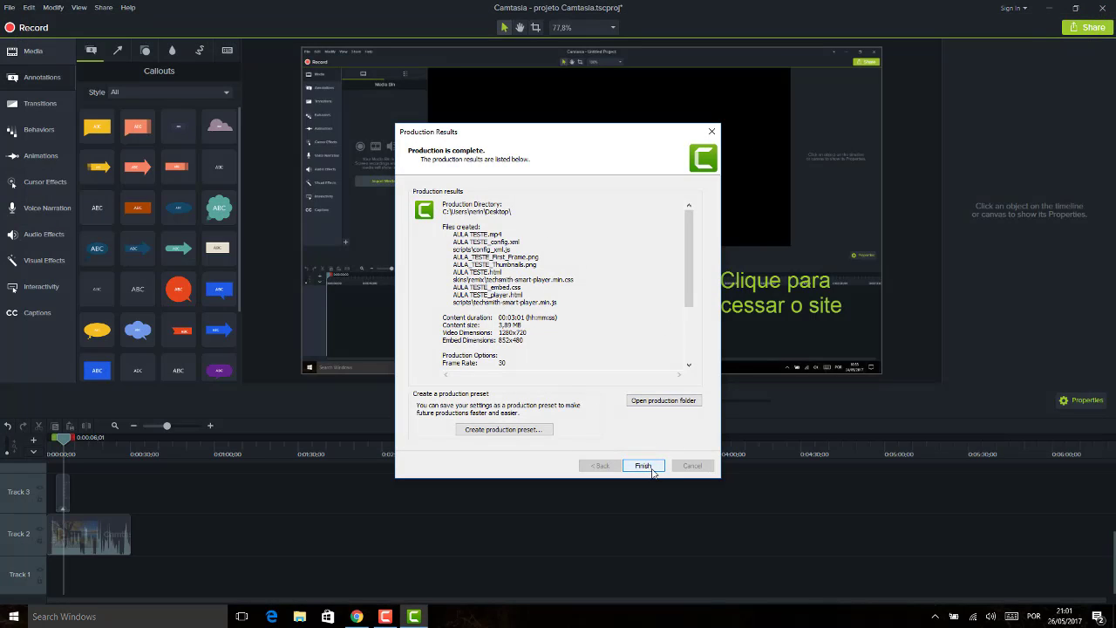
click(650, 467)
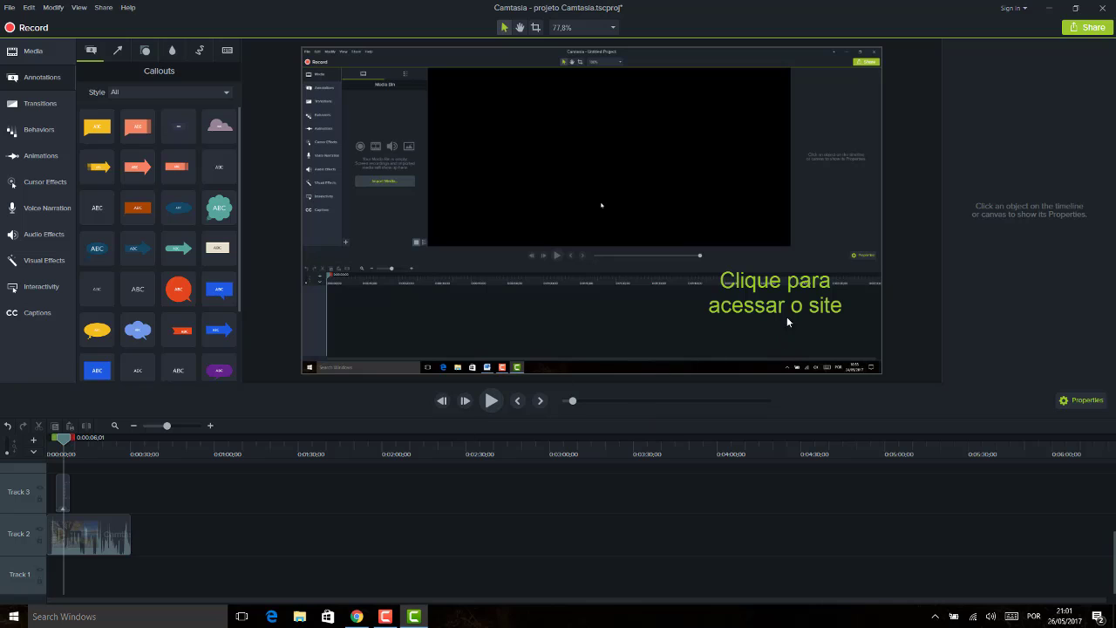
- Try a local-file production with Custom production settings and the AVI format, and cancel the production wizard
click(1090, 27)
click(1066, 50)
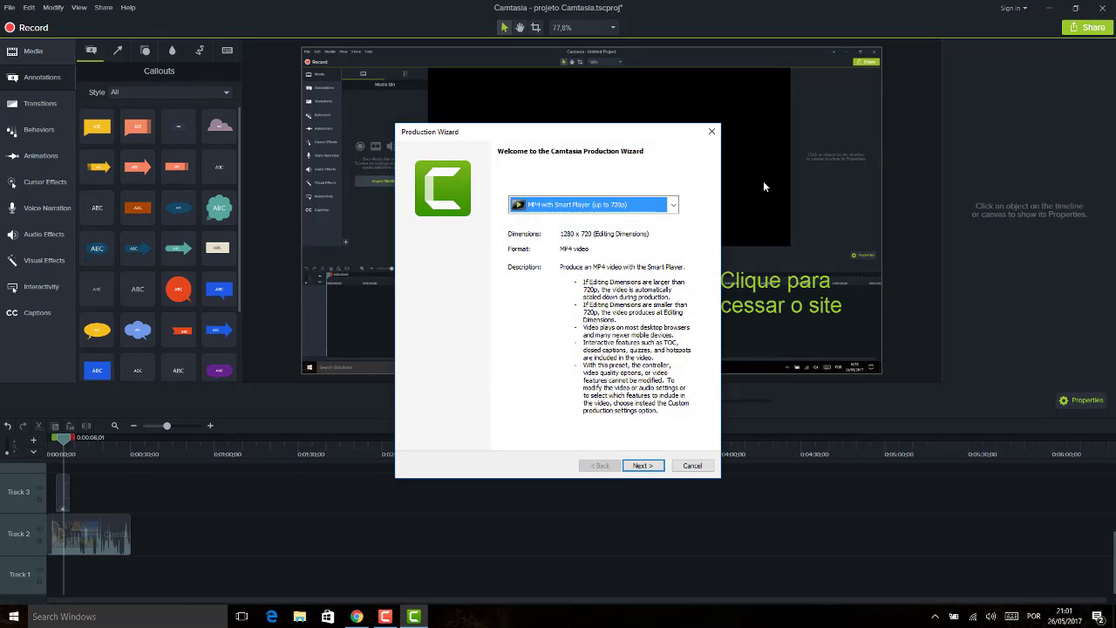
click(654, 208)
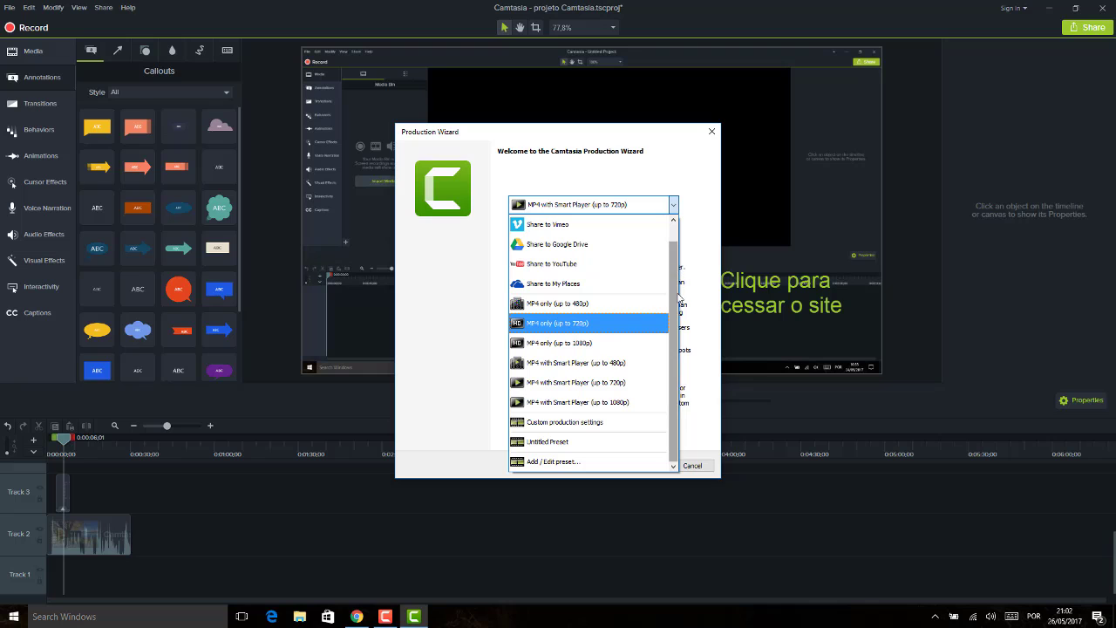
click(540, 422)
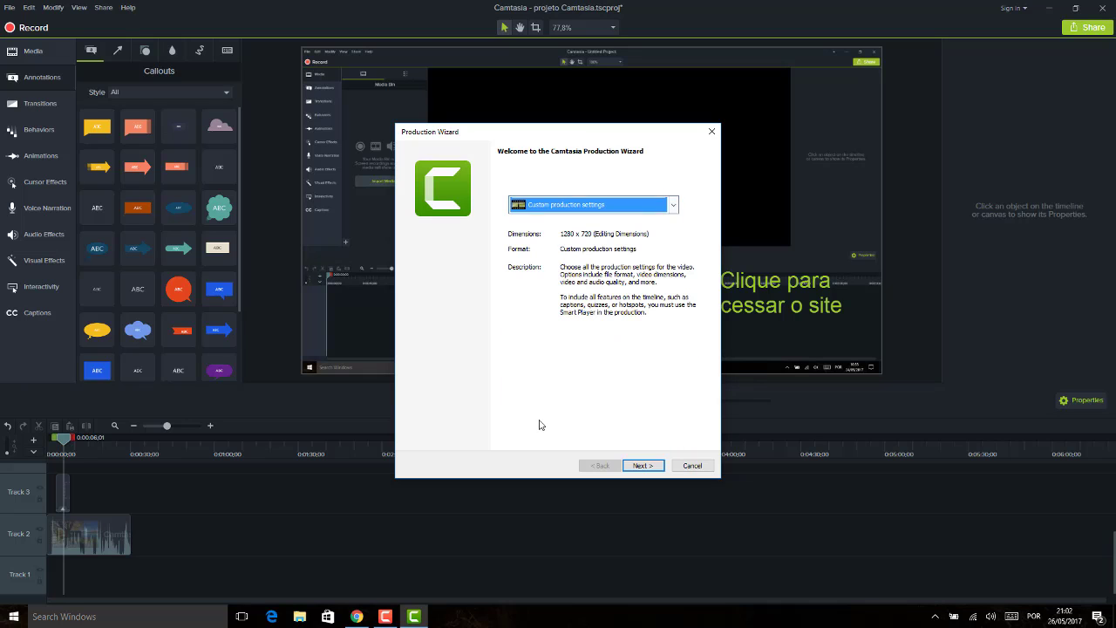
click(643, 466)
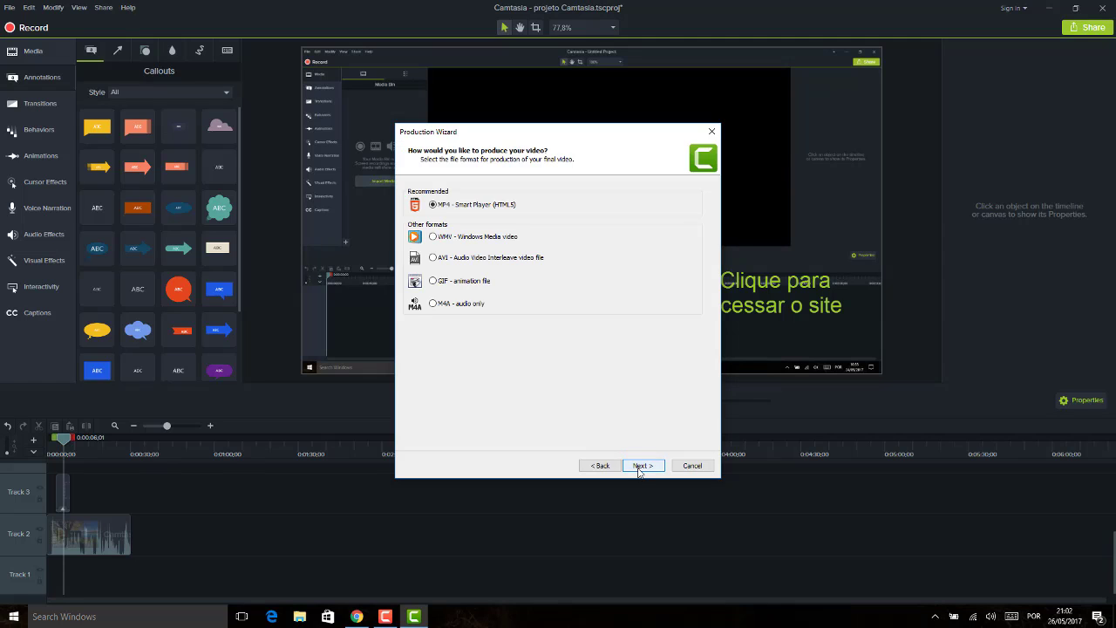
click(439, 259)
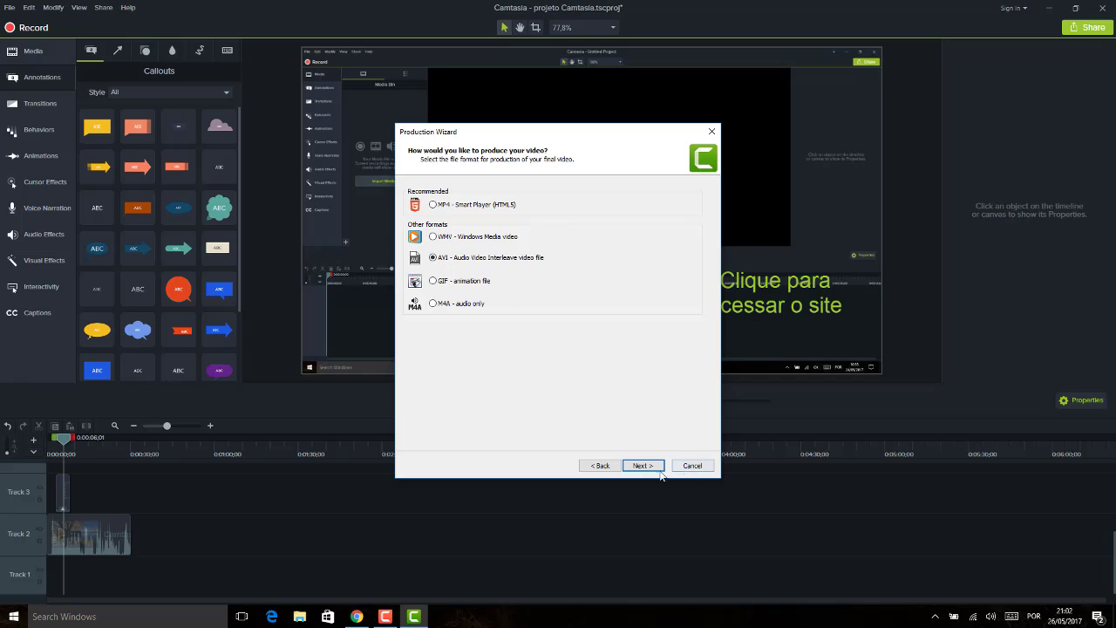
click(712, 131)
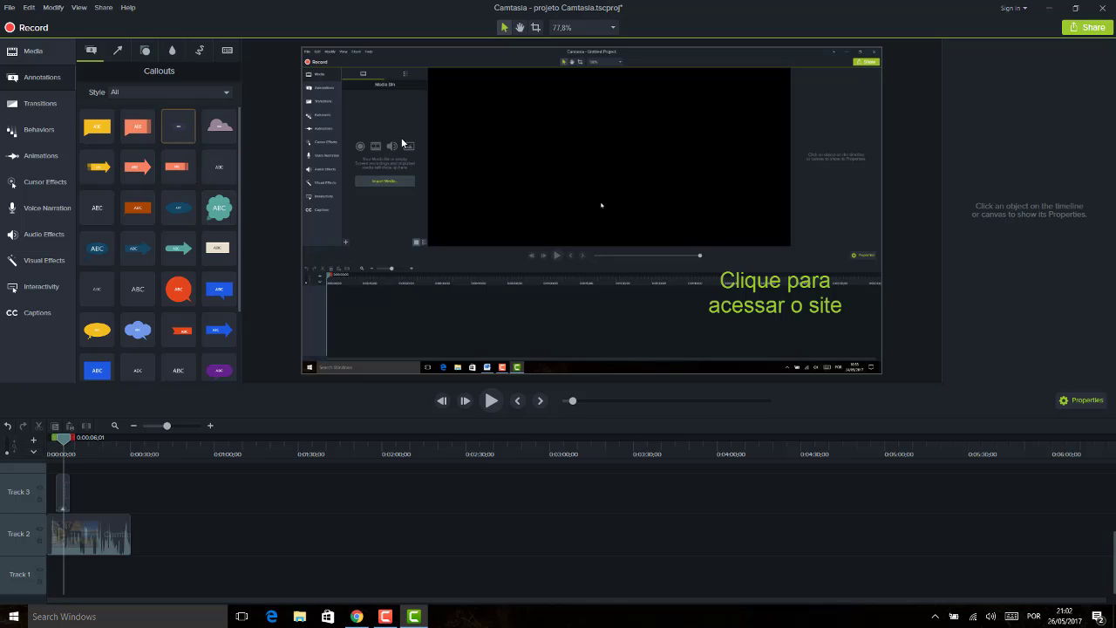
- Show the timeline markers and add a marker at 0:00:10
click(751, 286)
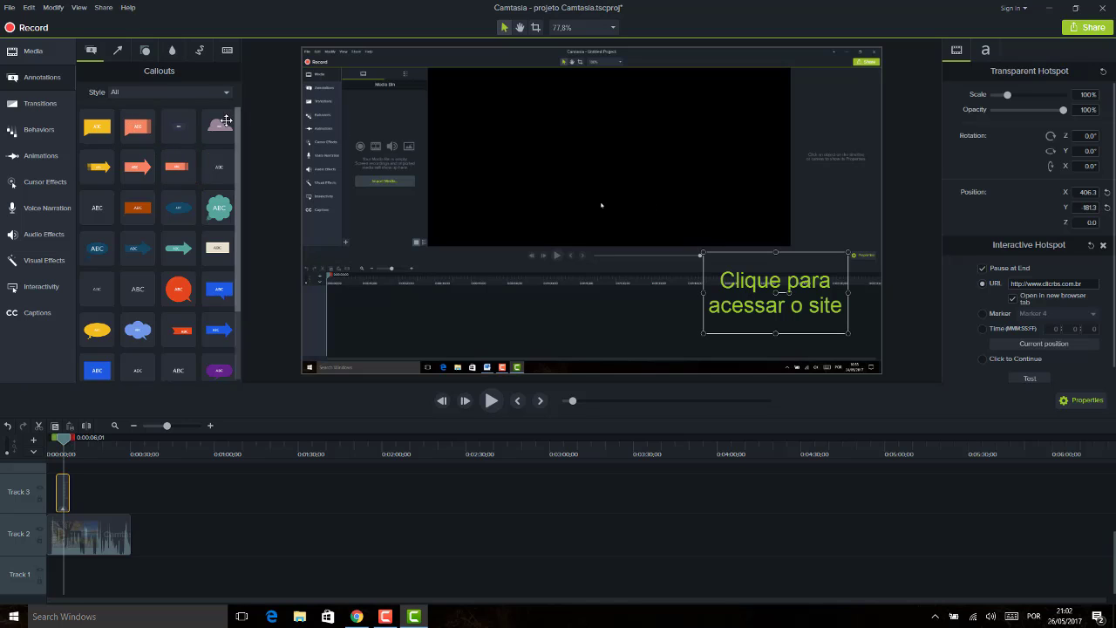
click(172, 50)
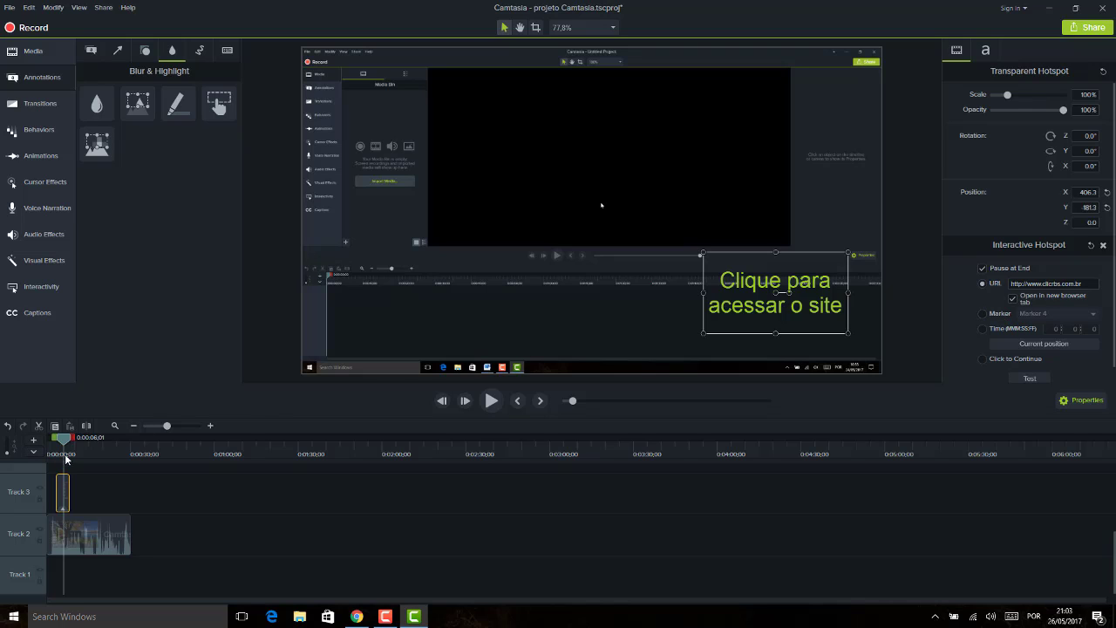
drag(69, 452, 81, 451)
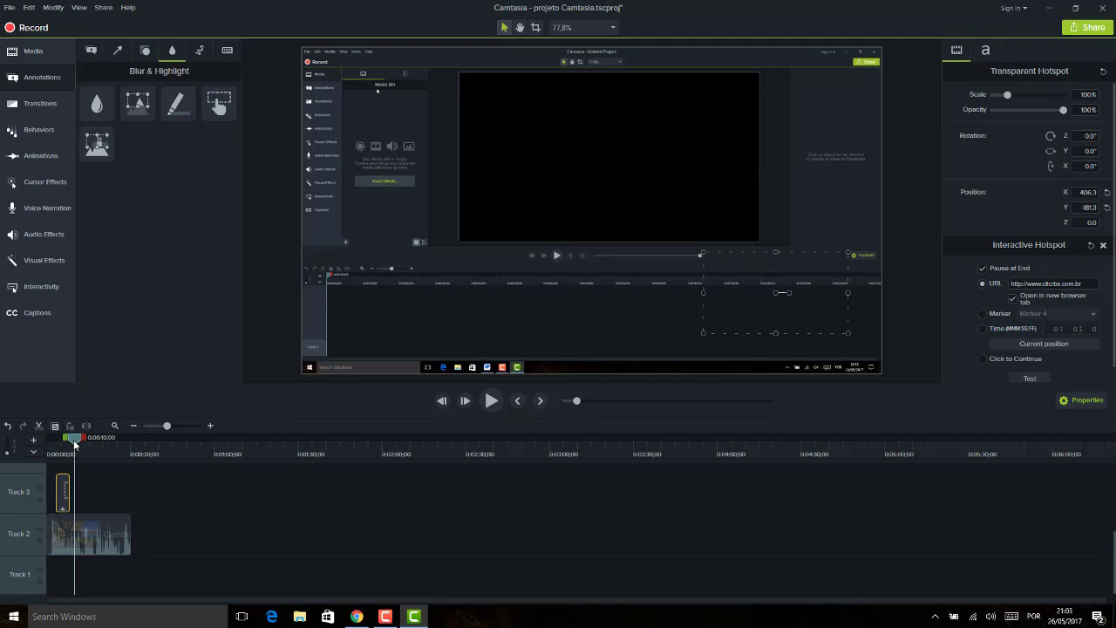
click(32, 452)
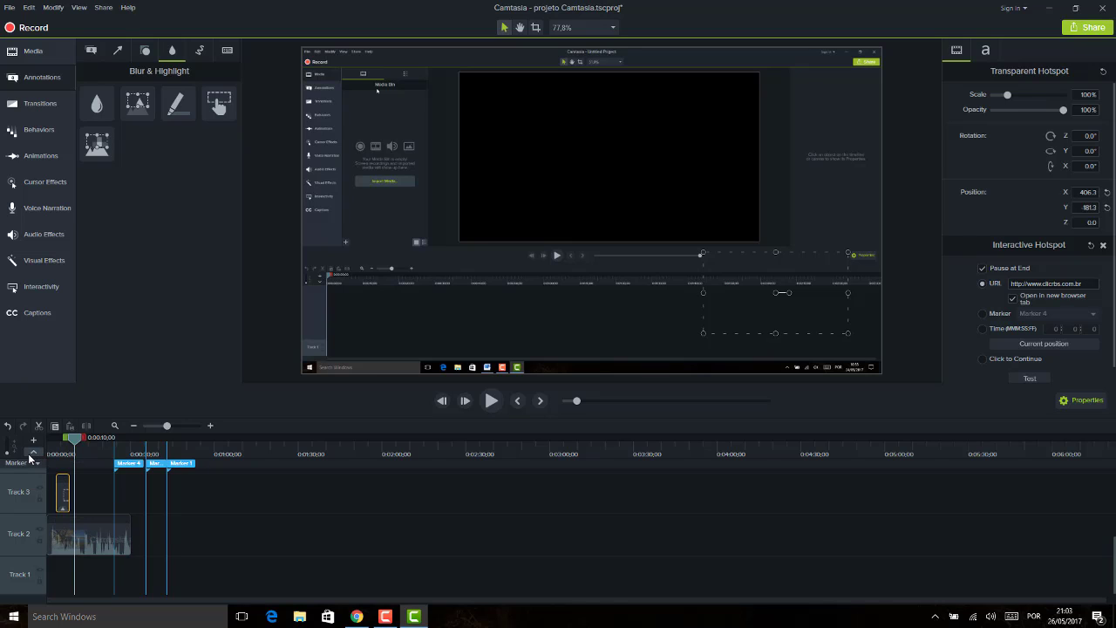
click(76, 466)
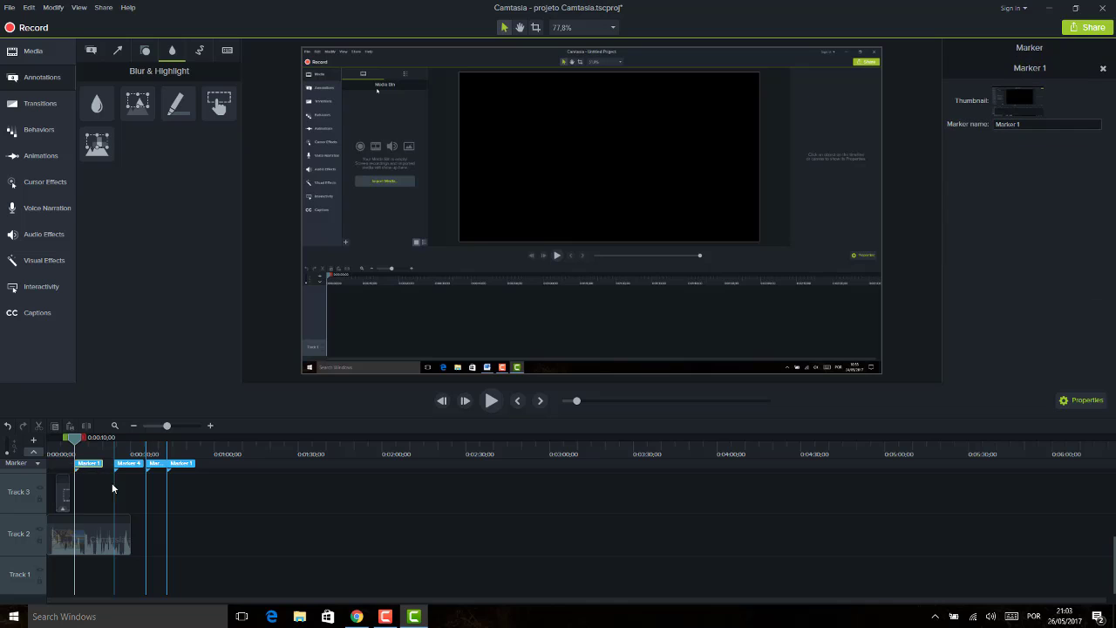
- Extend the Track 2 clip to about 0:02:30 and add markers at 0:01:22 and about 0:02:15
drag(130, 534, 465, 531)
click(276, 466)
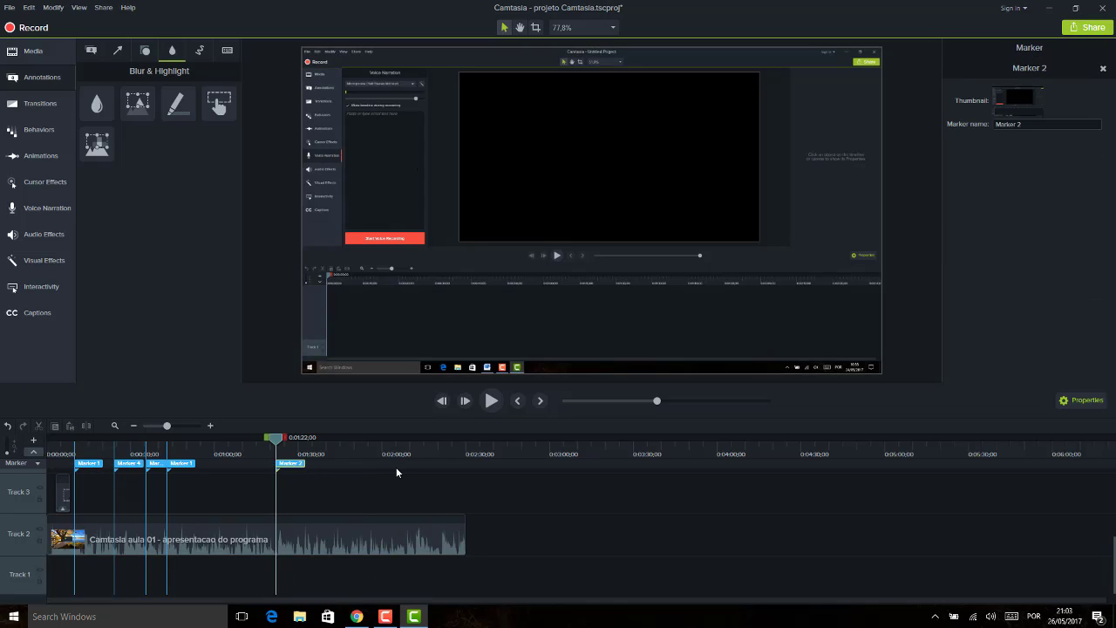
click(426, 466)
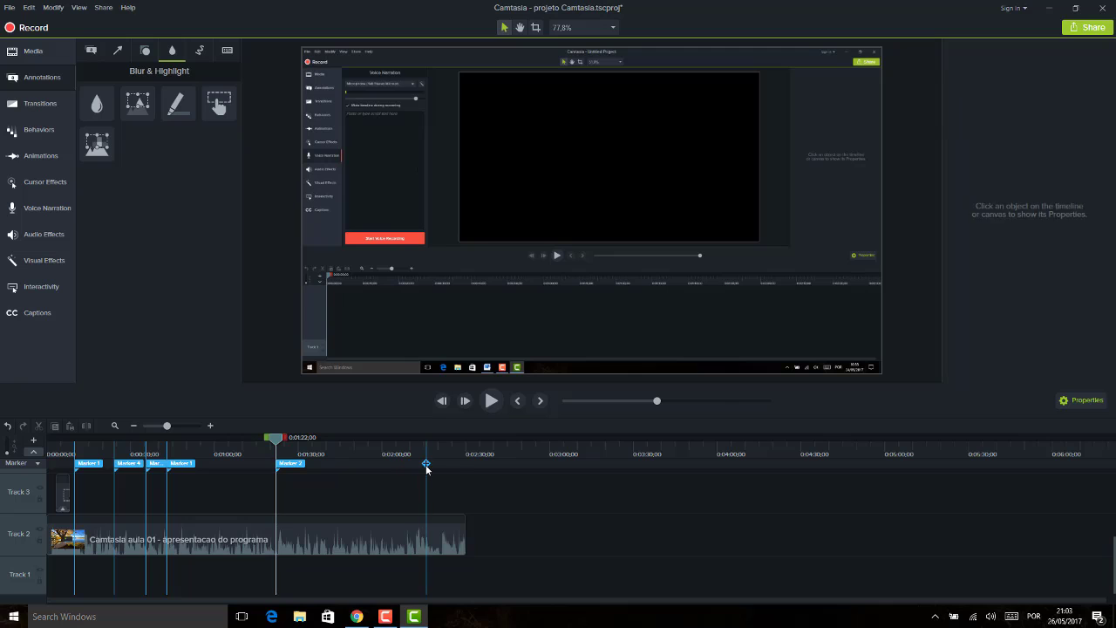
- Add an interactive hotspot to Track 3 at about 0:00:30 and try the Marker, Time and URL options for it
click(127, 466)
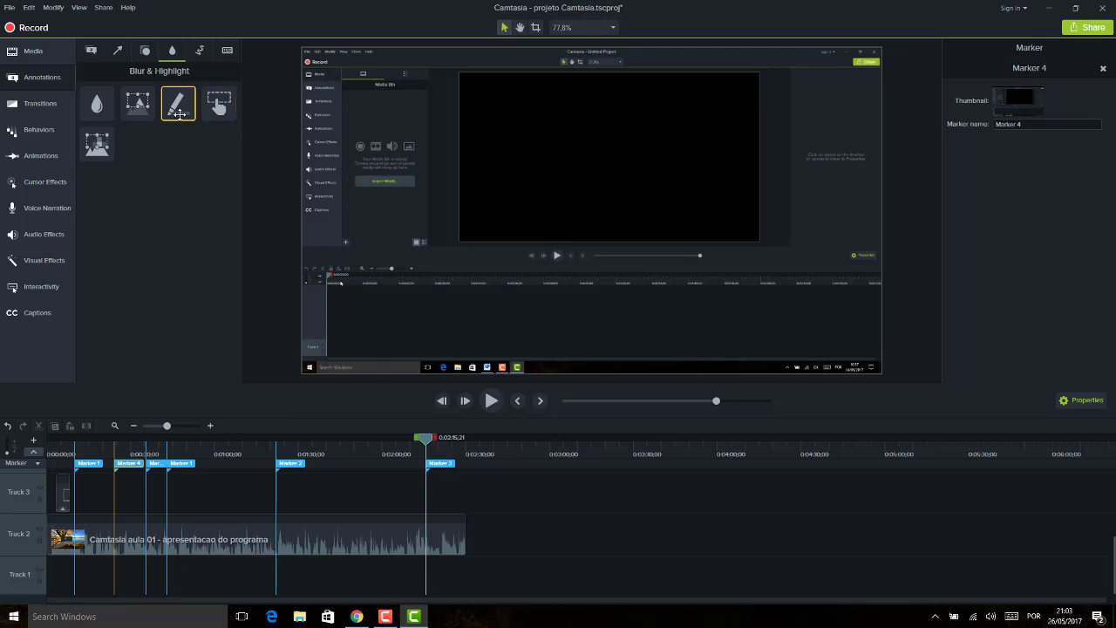
mouse_move(219, 105)
mouse_down()
mouse_move(164, 498)
mouse_move(134, 502)
mouse_up()
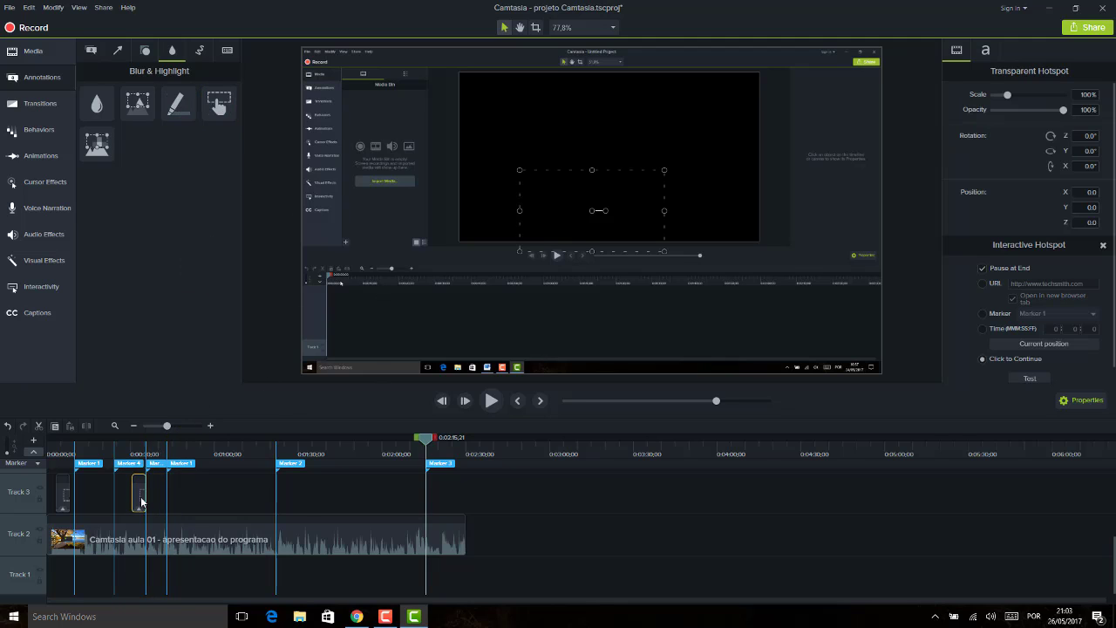
click(1001, 314)
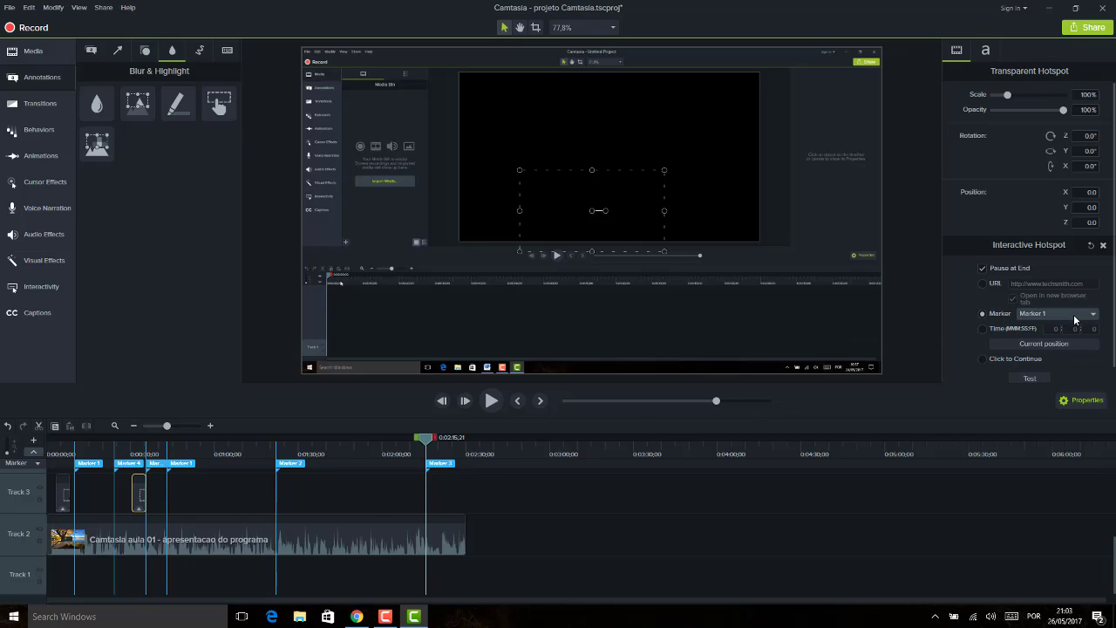
click(1076, 318)
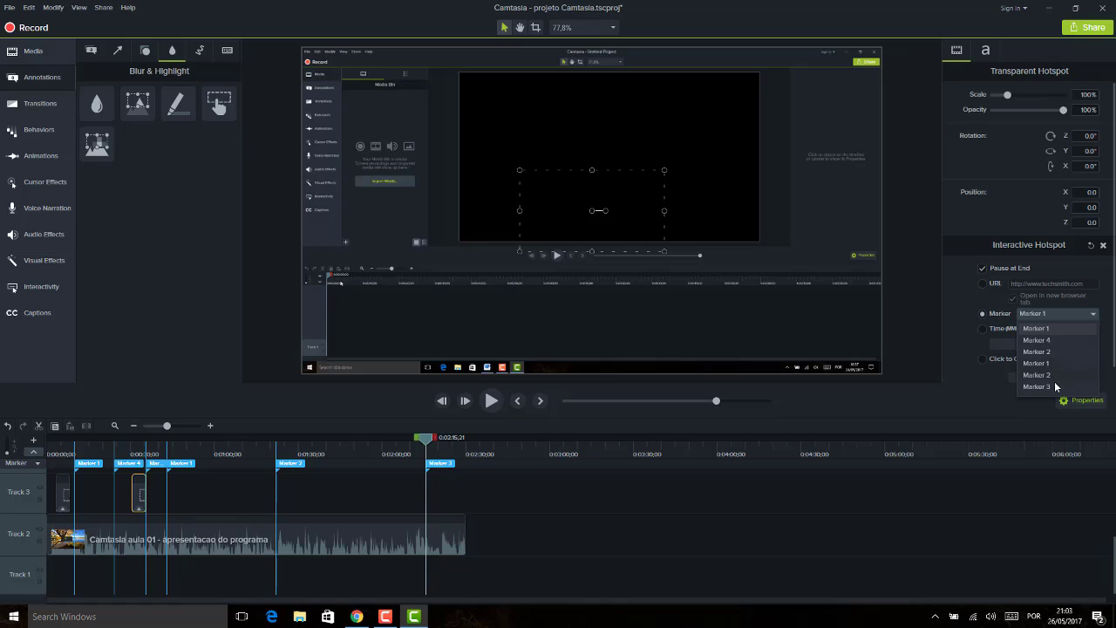
click(964, 298)
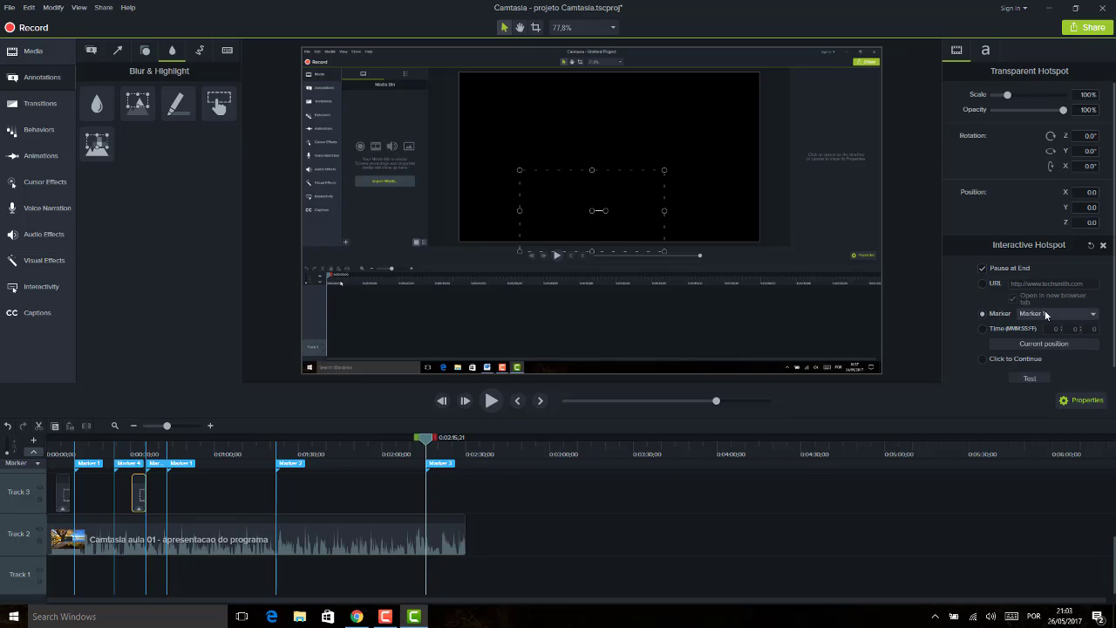
click(982, 329)
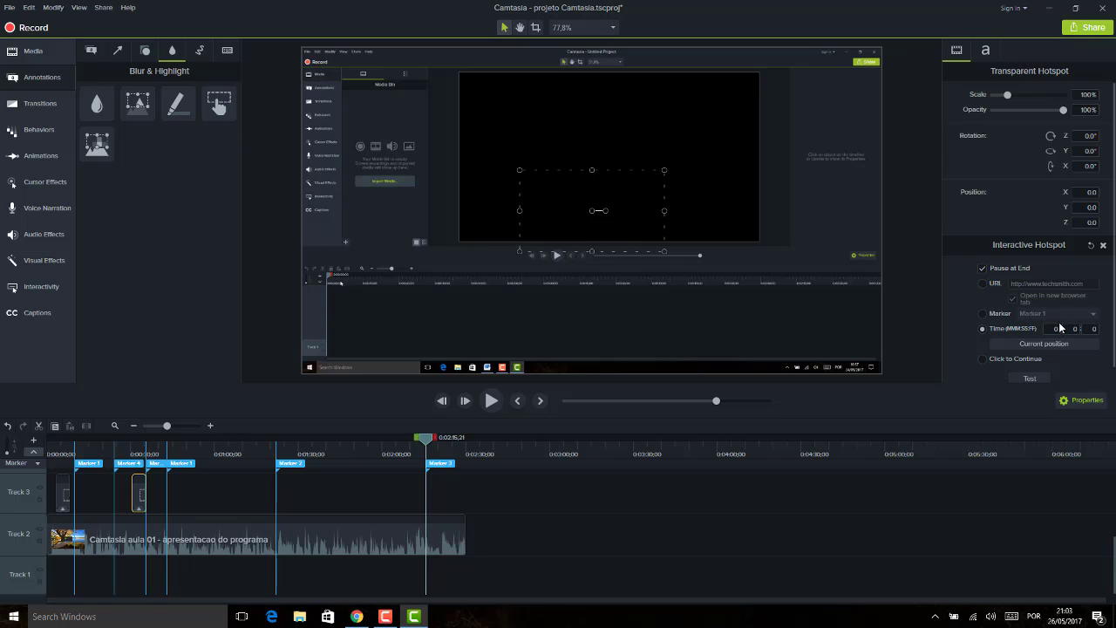
click(990, 283)
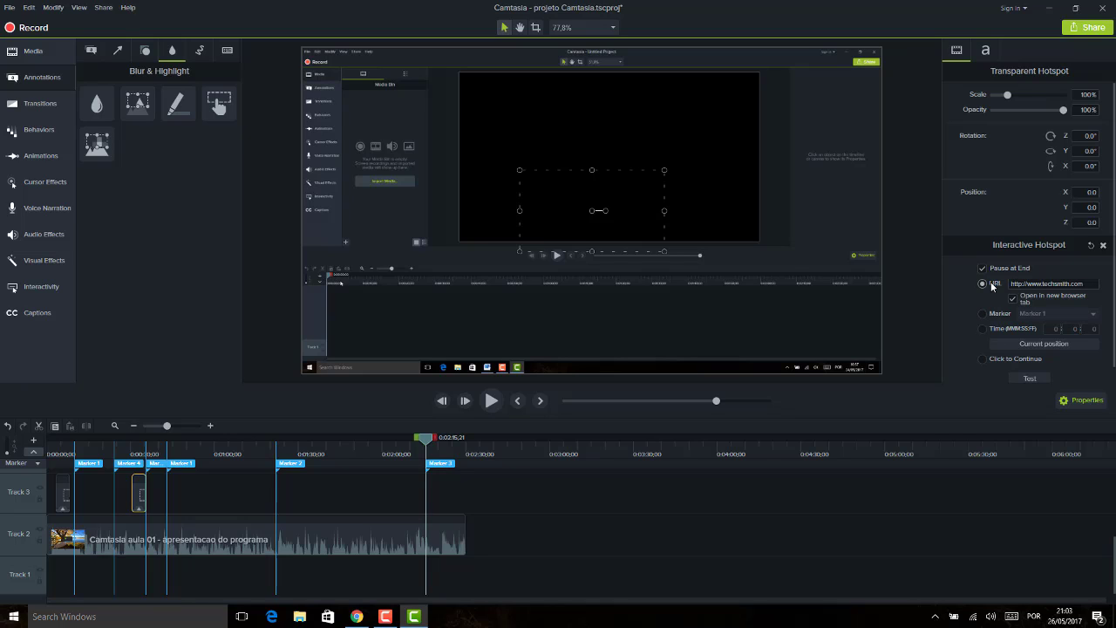
- Delete both interactive hotspots from Track 3
click(539, 251)
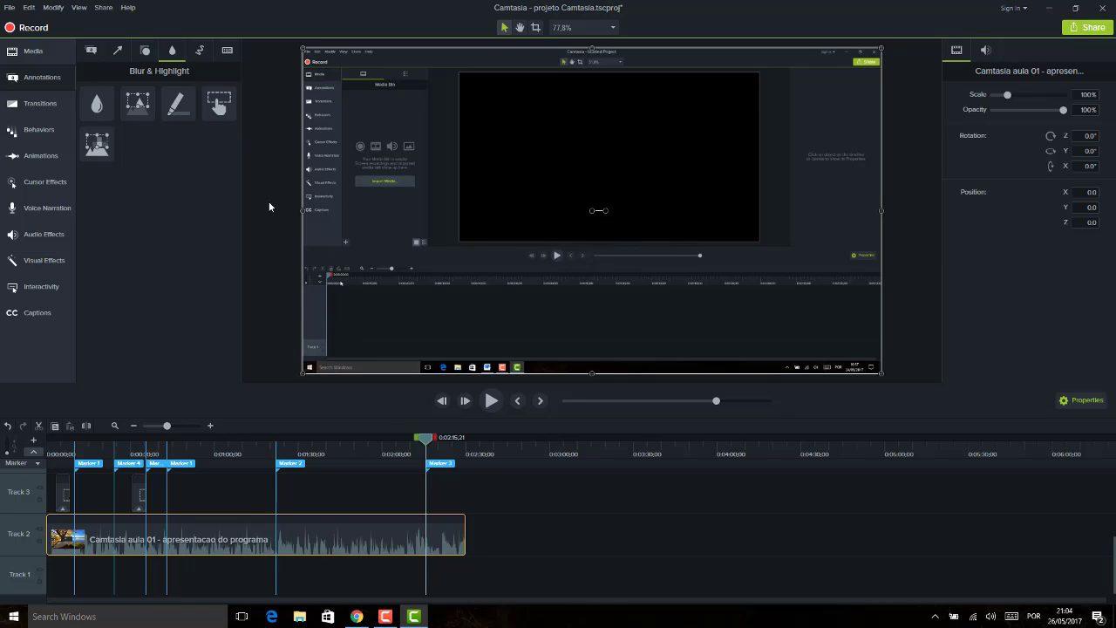
drag(199, 472, 76, 506)
key(Delete)
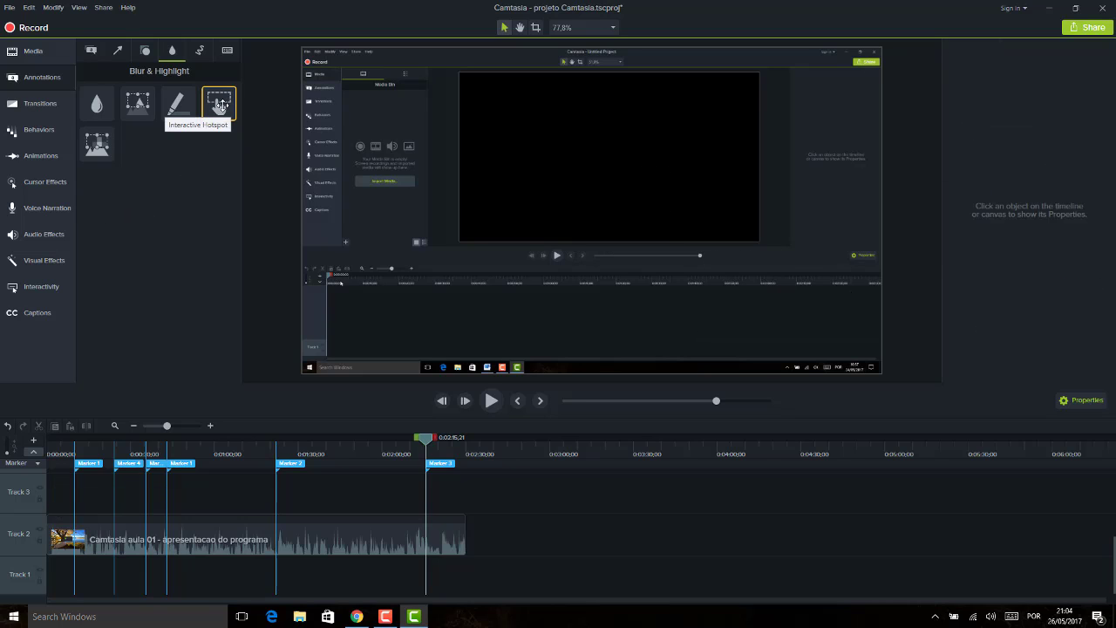
- Add the blue thought-bubble callout to the middle of the video at about 0:02:15
click(47, 266)
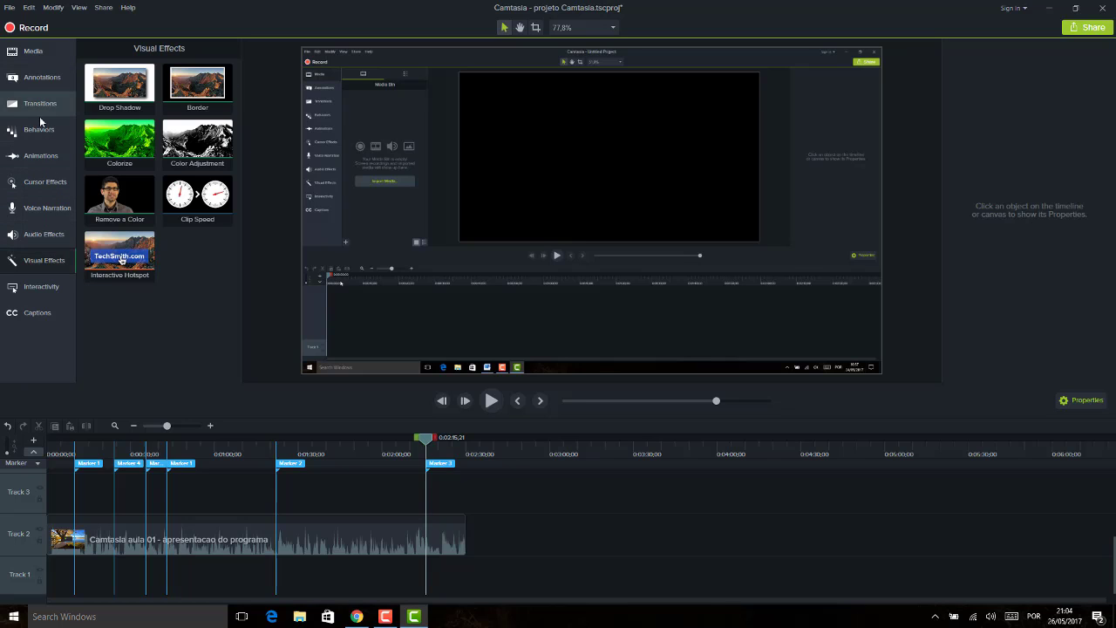
click(42, 78)
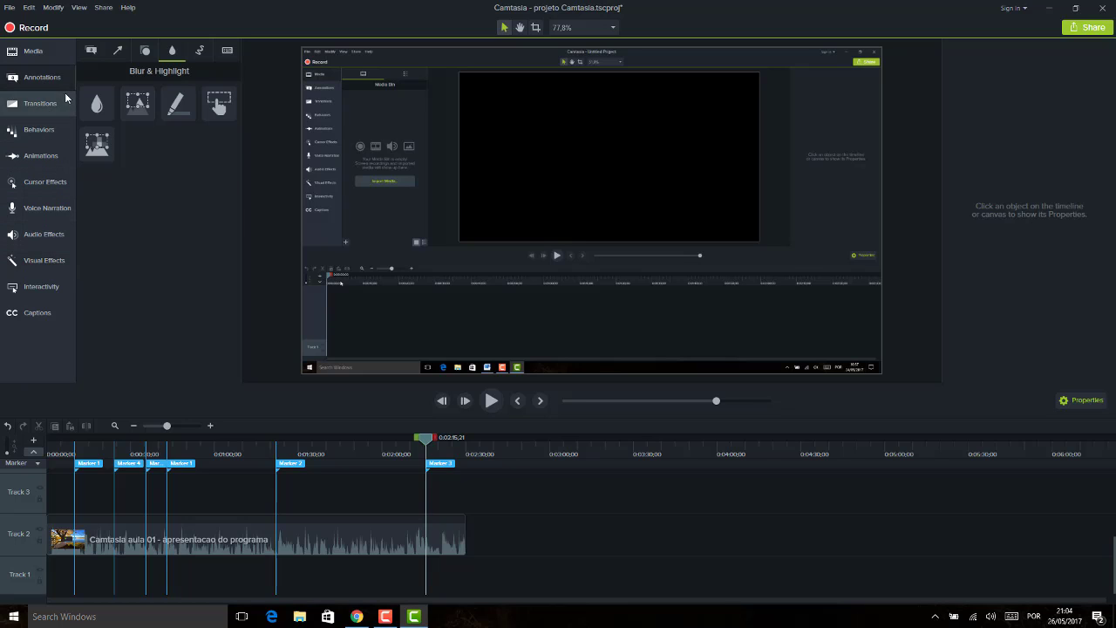
click(92, 51)
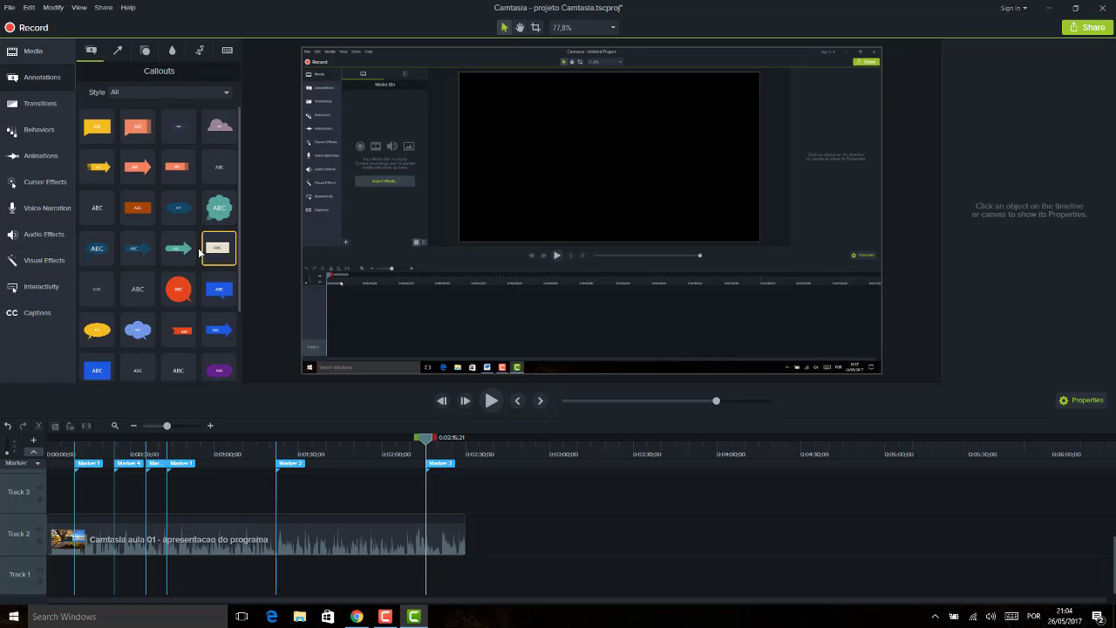
mouse_move(239, 123)
mouse_down()
mouse_move(238, 213)
mouse_move(238, 108)
mouse_up()
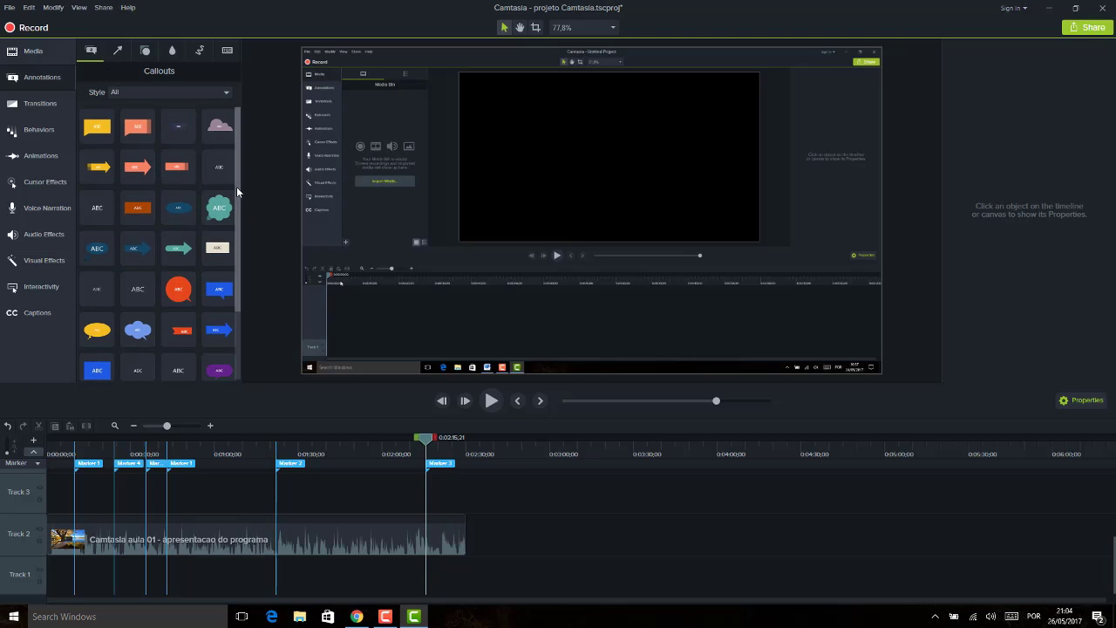
drag(236, 186, 234, 253)
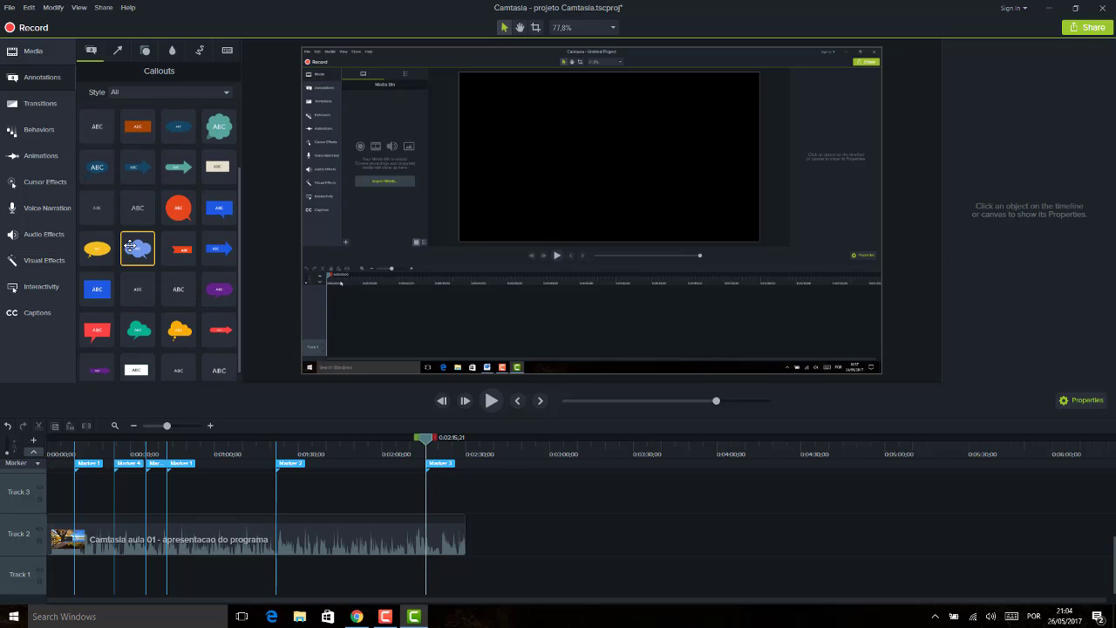
drag(137, 250, 488, 244)
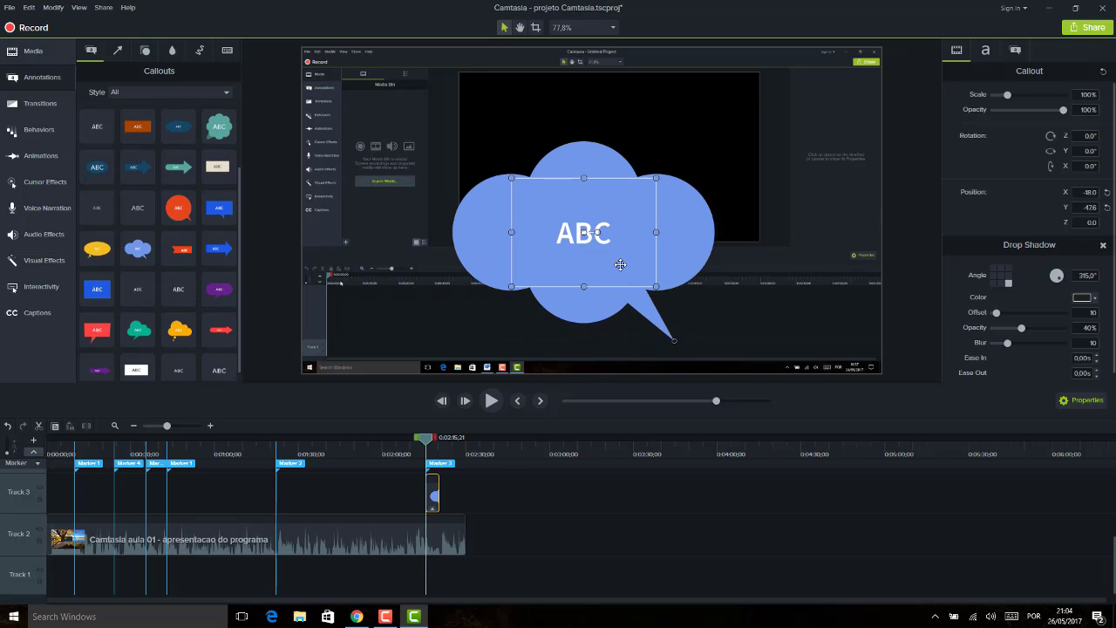
- Change the callout's shape to Speech Bubble 2 and move it to the right side of the video
click(1015, 49)
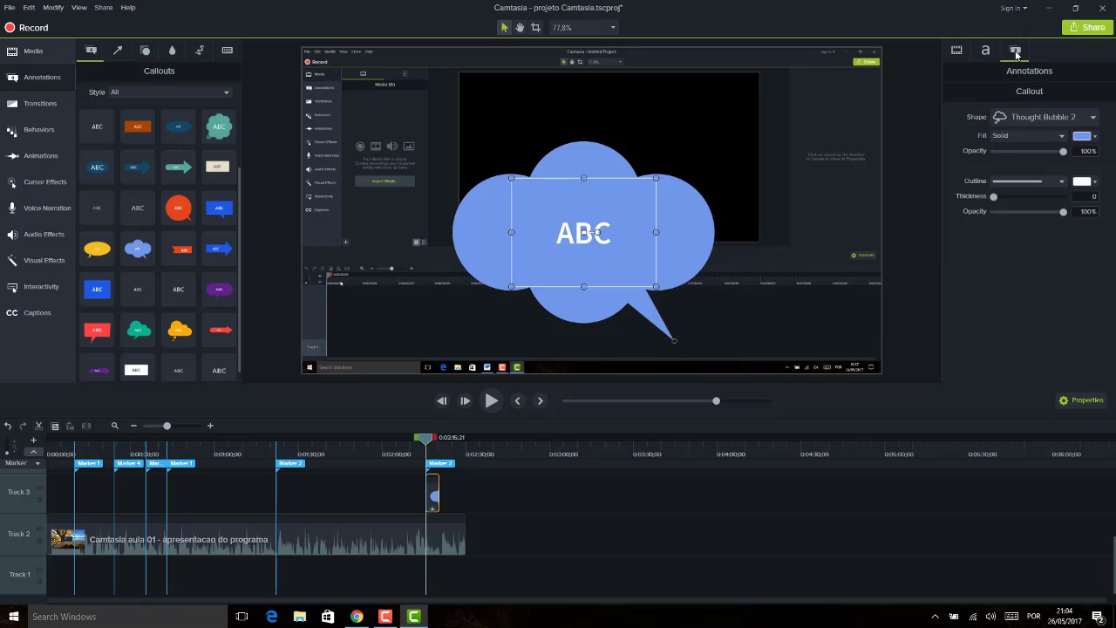
click(1050, 117)
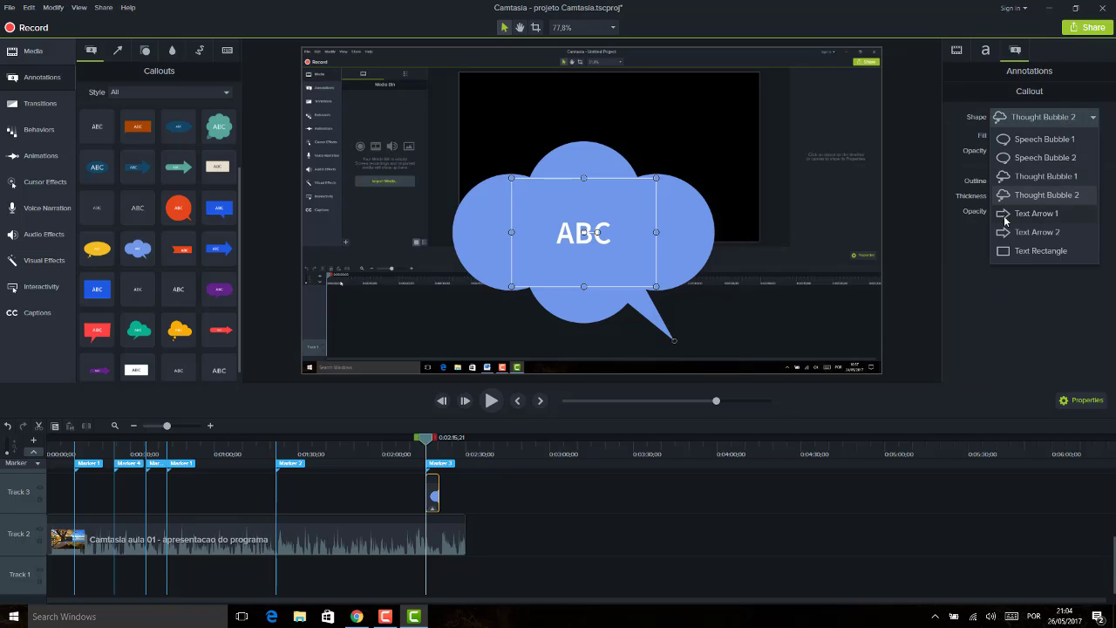
click(1004, 159)
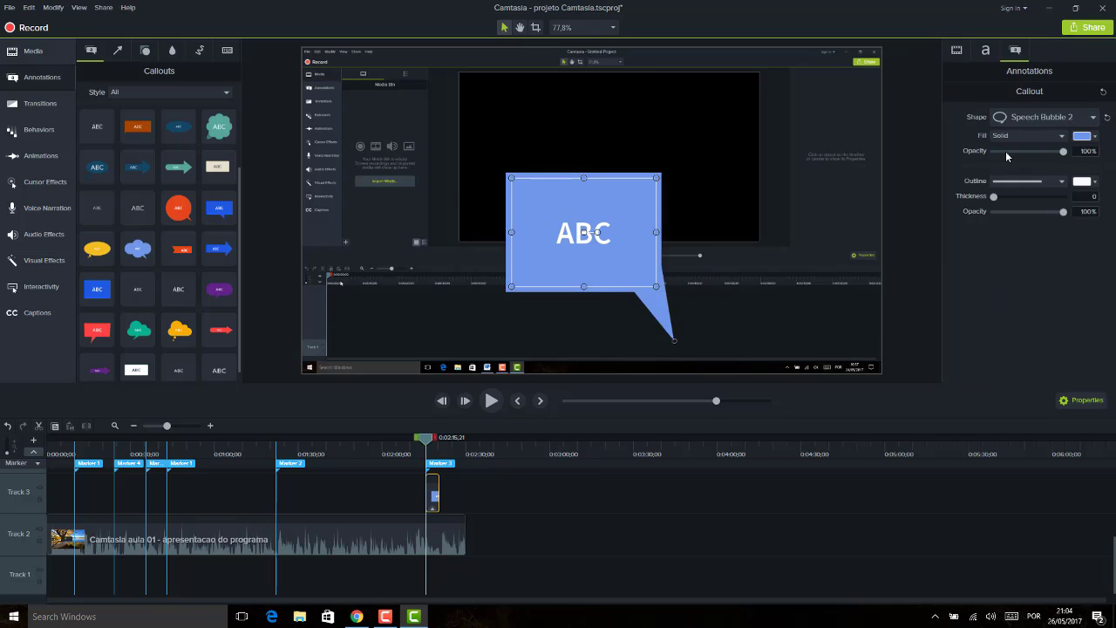
drag(659, 192, 838, 192)
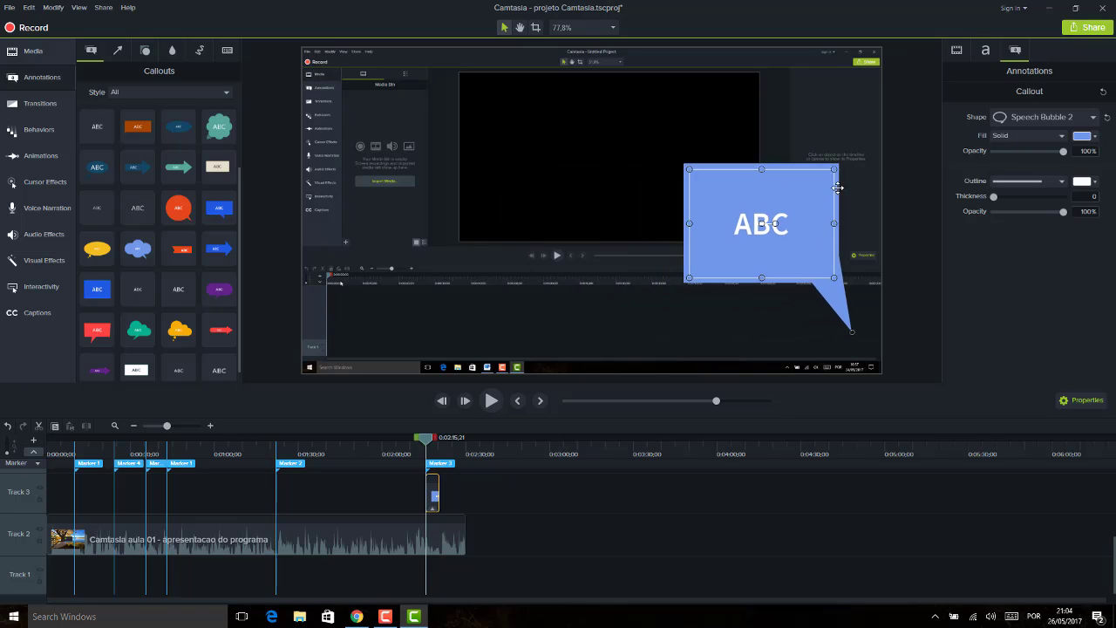
- Replace the speech-bubble callout's text with "CLIQUE AQUI"
double_click(795, 230)
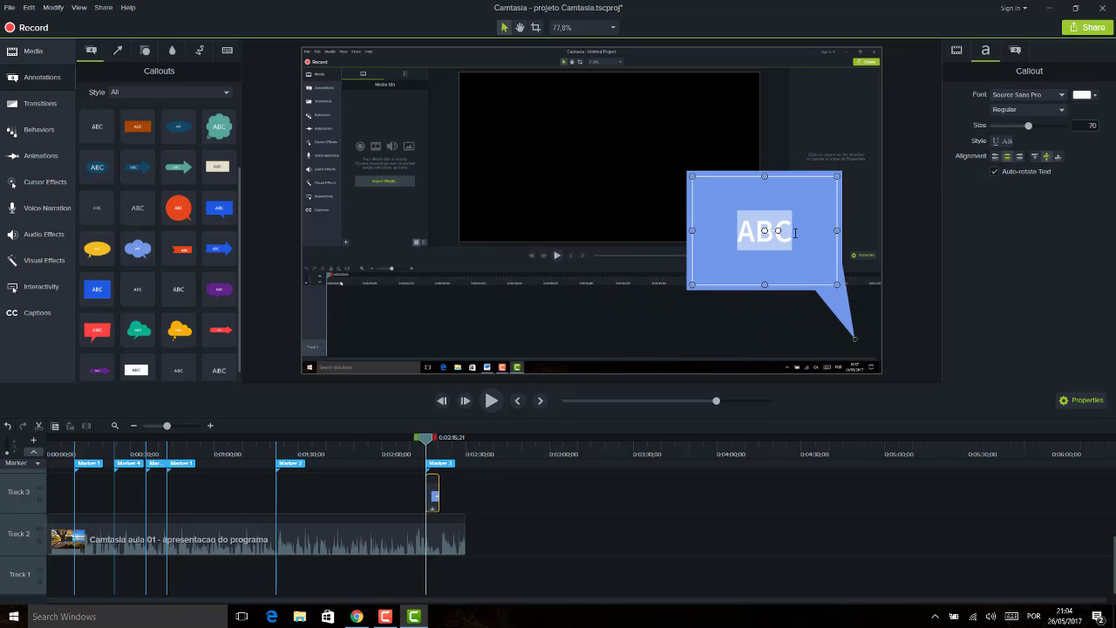
text(CLIQUE )
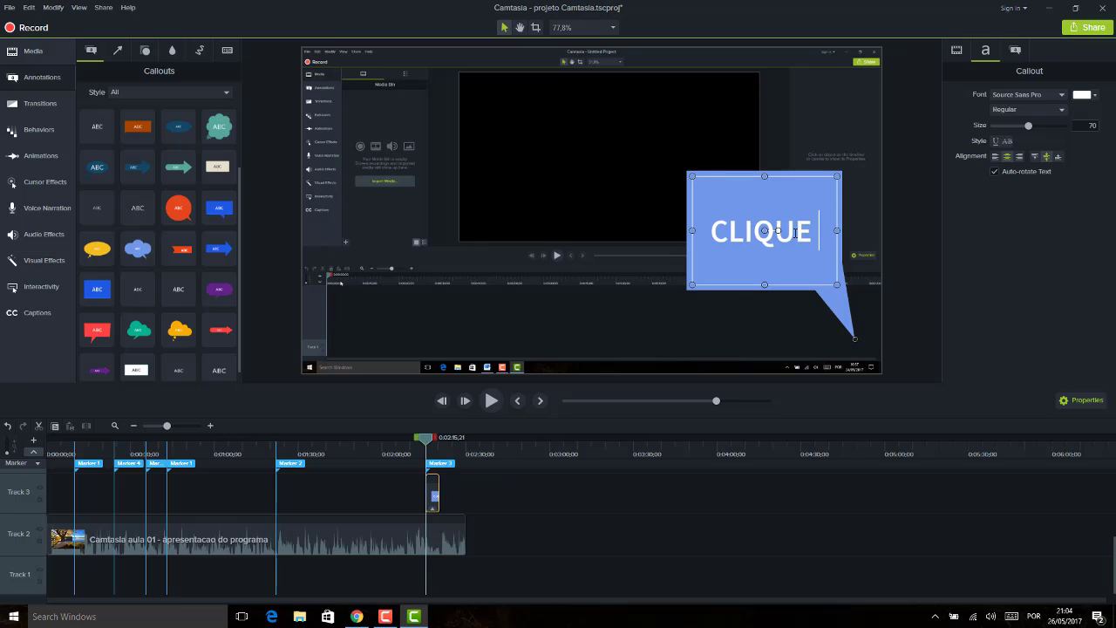
text(AQUI)
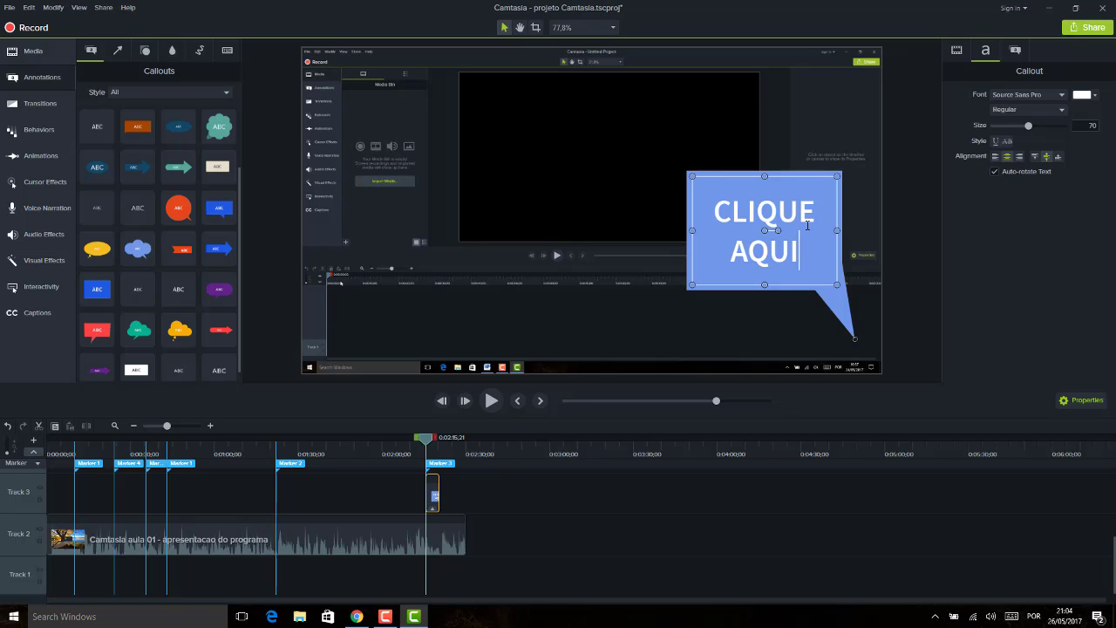
click(812, 144)
click(802, 177)
- Apply the Interactive Hotspot visual effect to the speech-bubble callout on Track 3
click(172, 51)
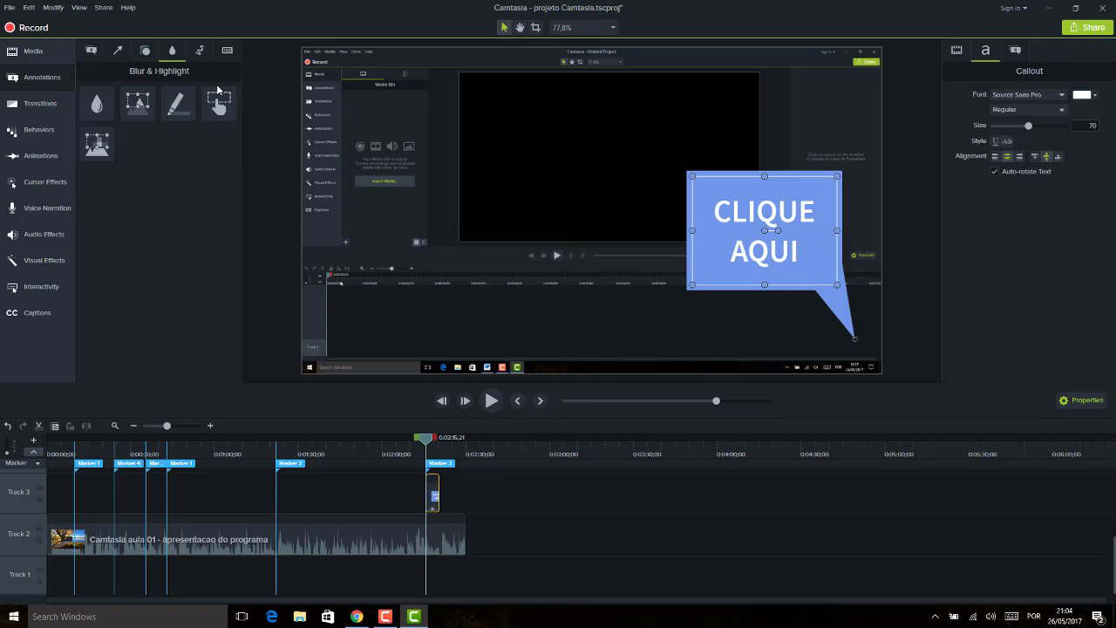
click(40, 260)
drag(122, 260, 432, 488)
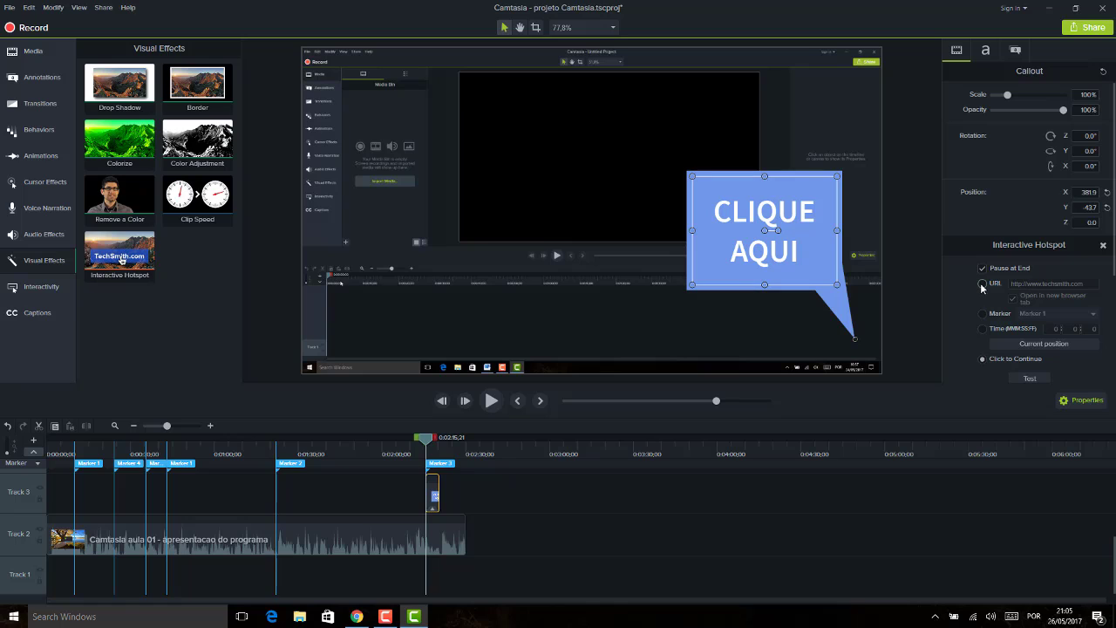
click(42, 77)
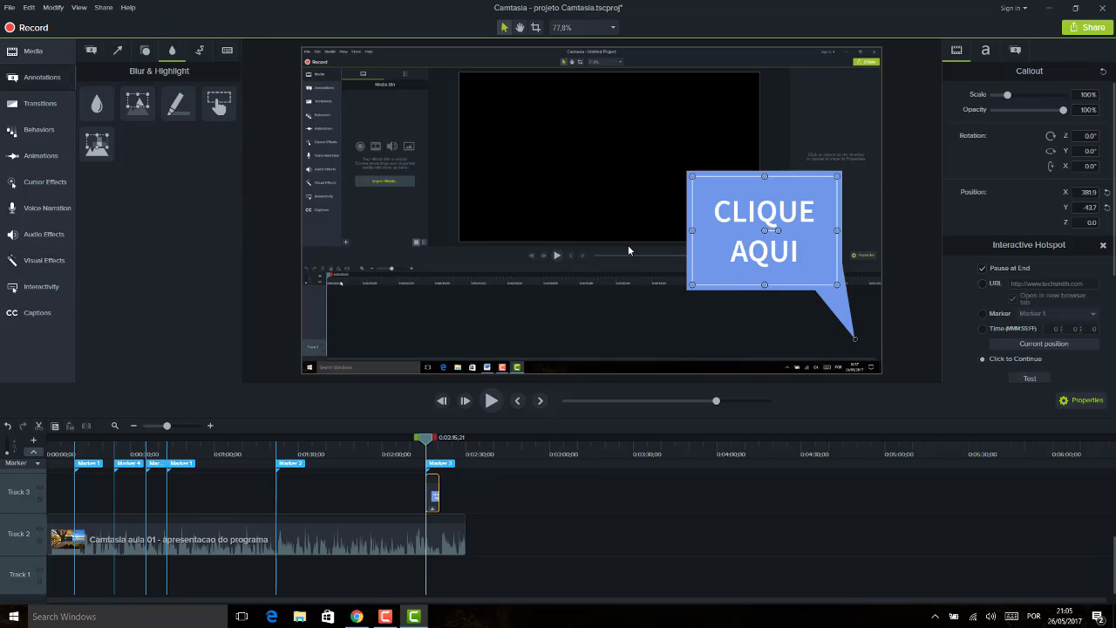
click(996, 284)
click(1089, 284)
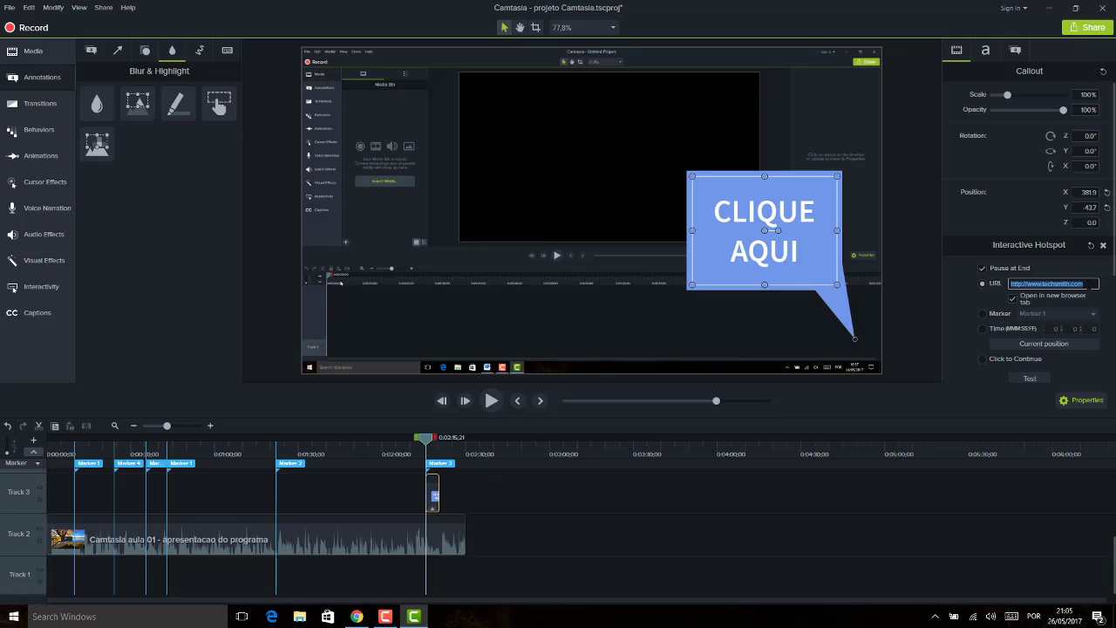
click(1029, 378)
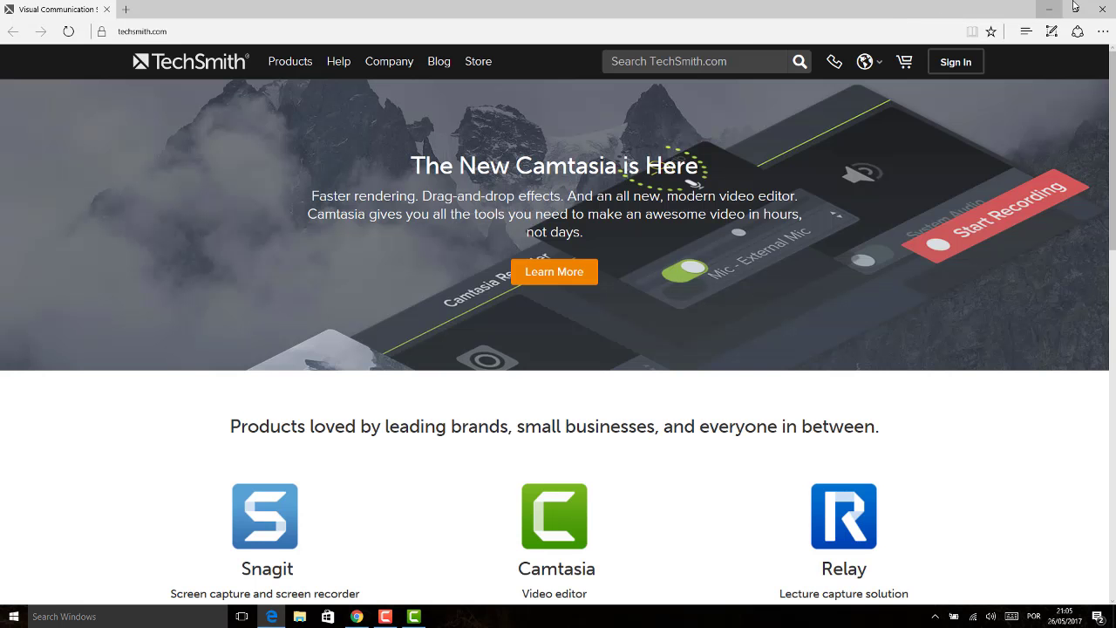
click(1102, 9)
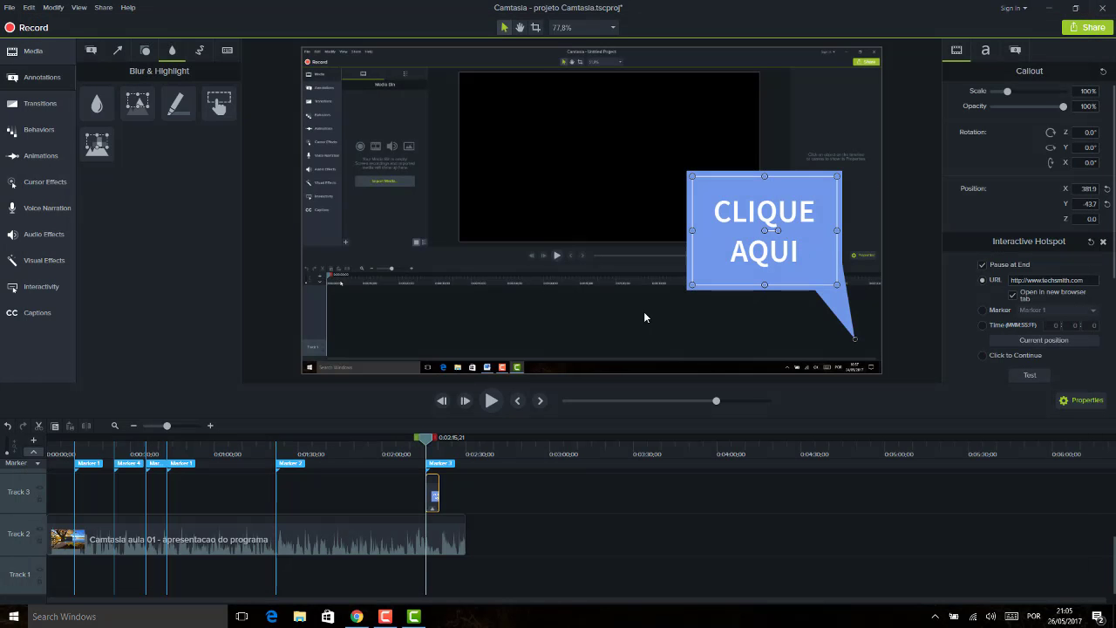
- Check the video just past the callout at about 0:02:23, return to about 0:02:19 and select the callout on Track 3
drag(407, 456, 448, 447)
click(673, 218)
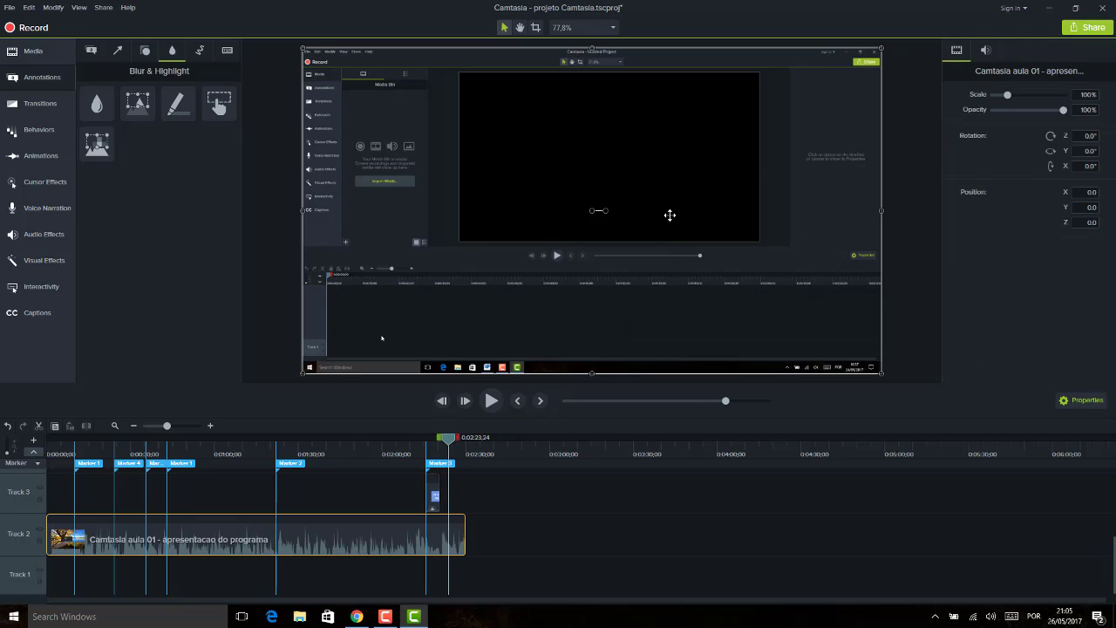
drag(411, 447, 437, 450)
click(433, 494)
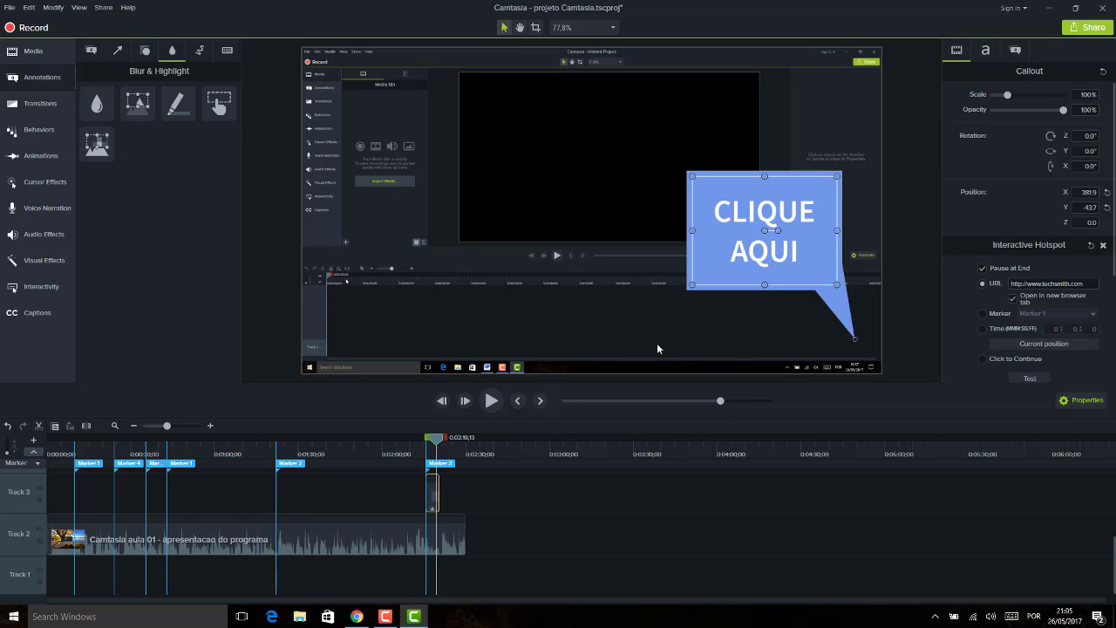
- Review the Production Wizard's presets for a local file, including the MP4 with Smart Player options, and leave without producing
click(1091, 28)
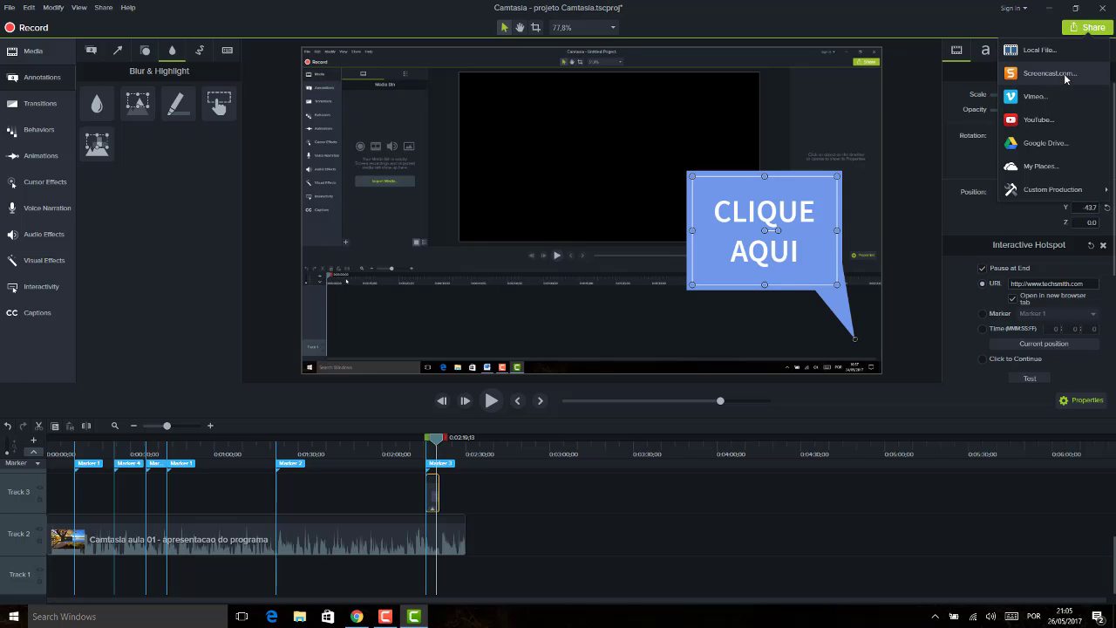
click(1046, 51)
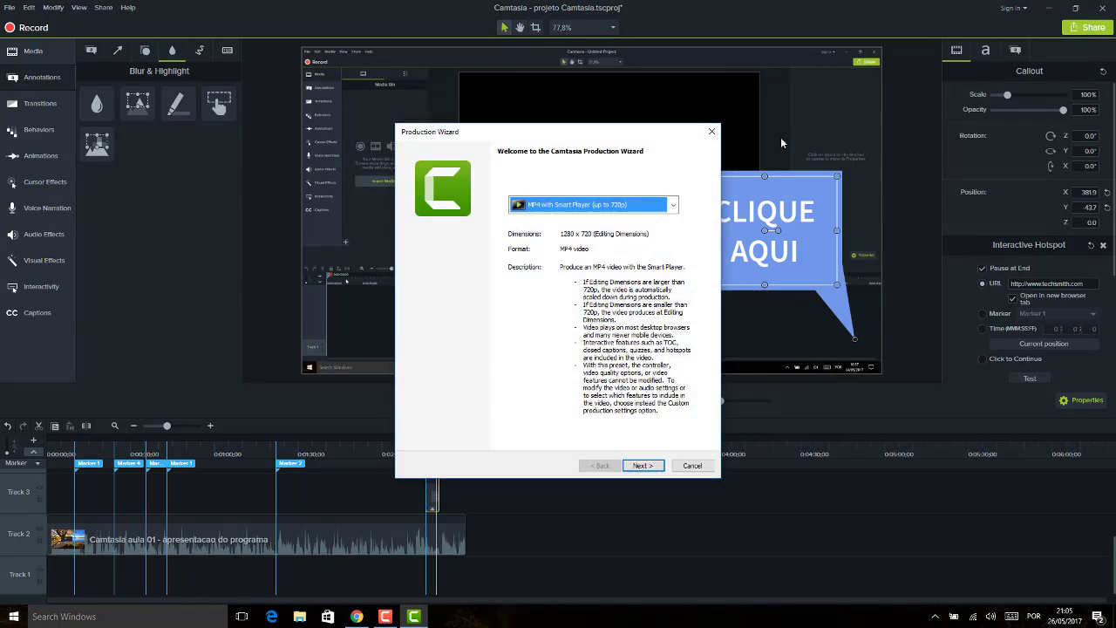
click(642, 205)
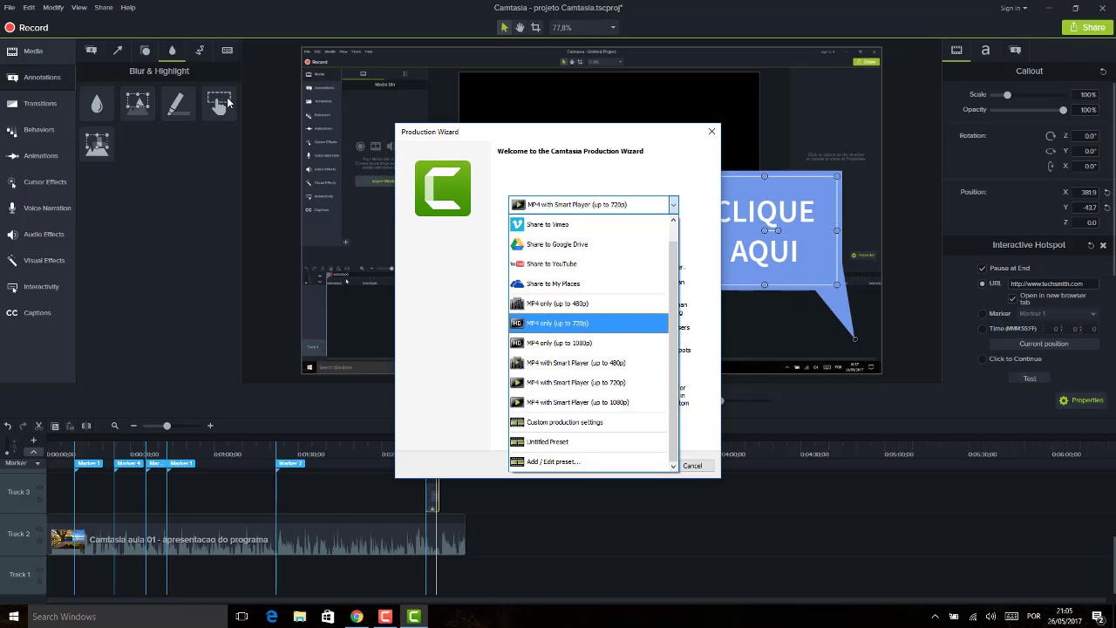
click(210, 161)
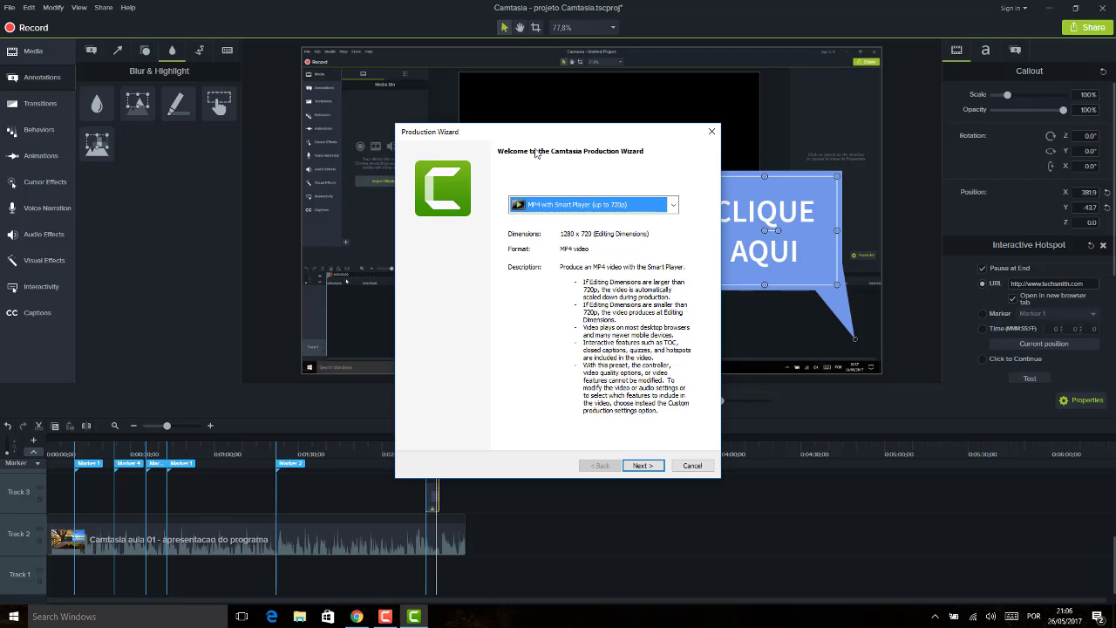
click(693, 465)
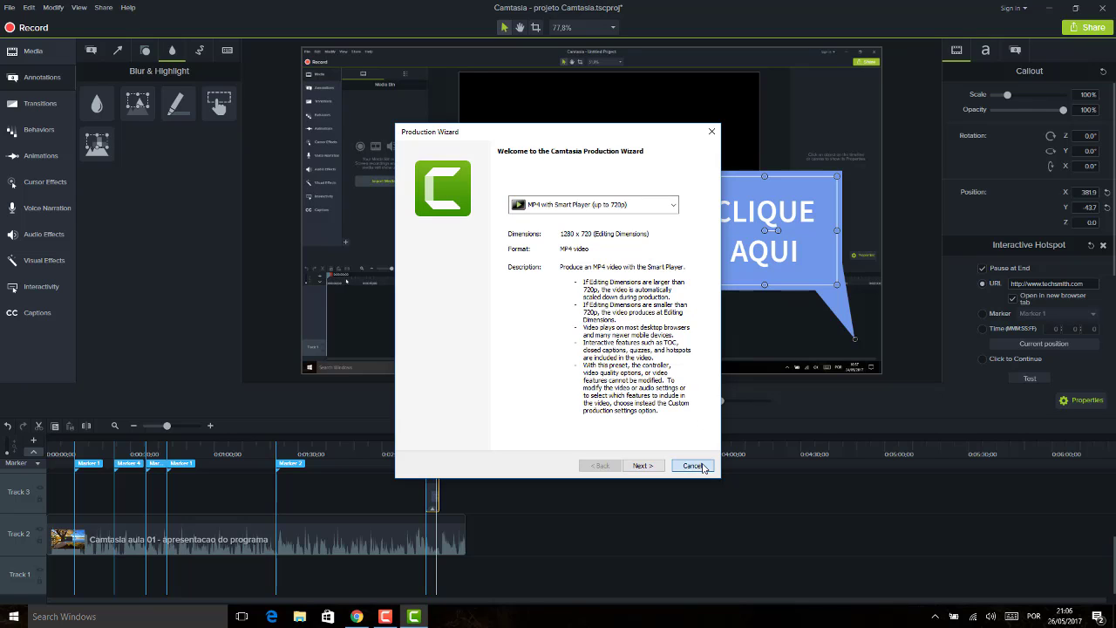